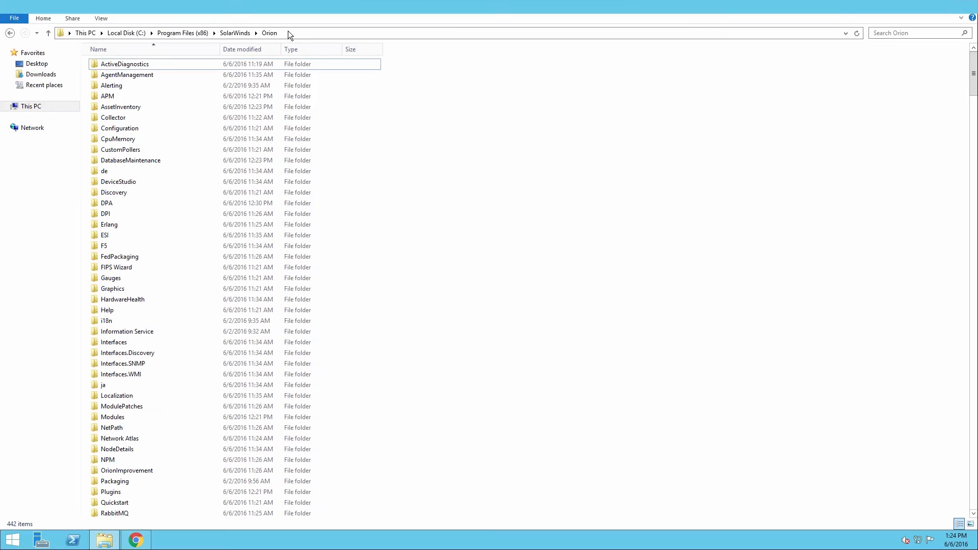
Compress the Orion install folder's Reports folder into a zip and move it onto the desktop.
{"action": "left_click", "coordinate": [288, 31]}
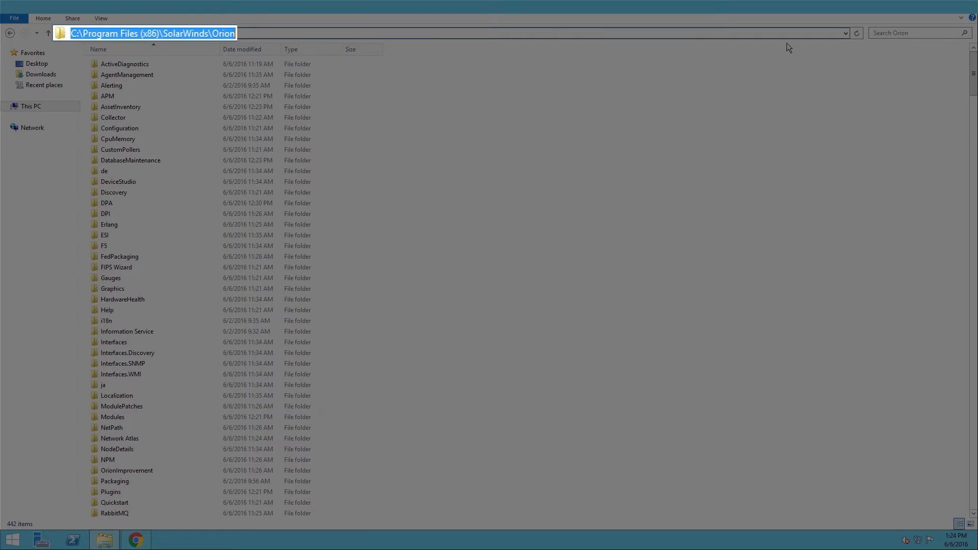
{"action": "left_click_drag", "start_coordinate": [972, 69], "coordinate": [974, 98]}
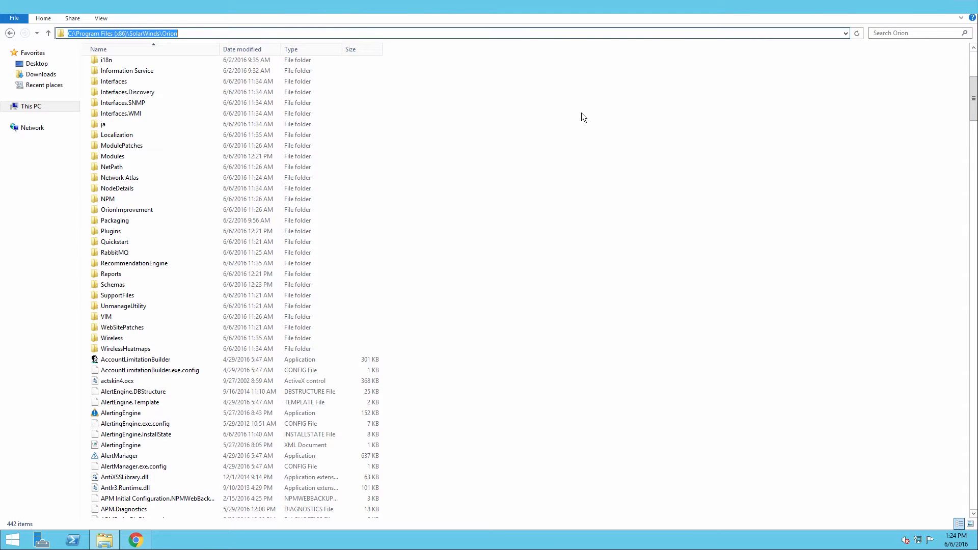
{"action": "right_click", "coordinate": [120, 275]}
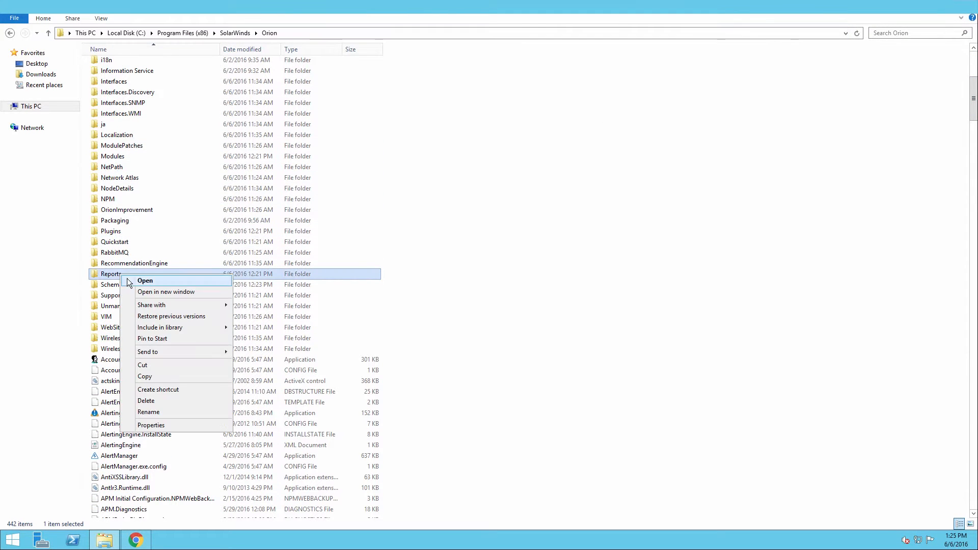
{"action": "mouse_move", "coordinate": [196, 352]}
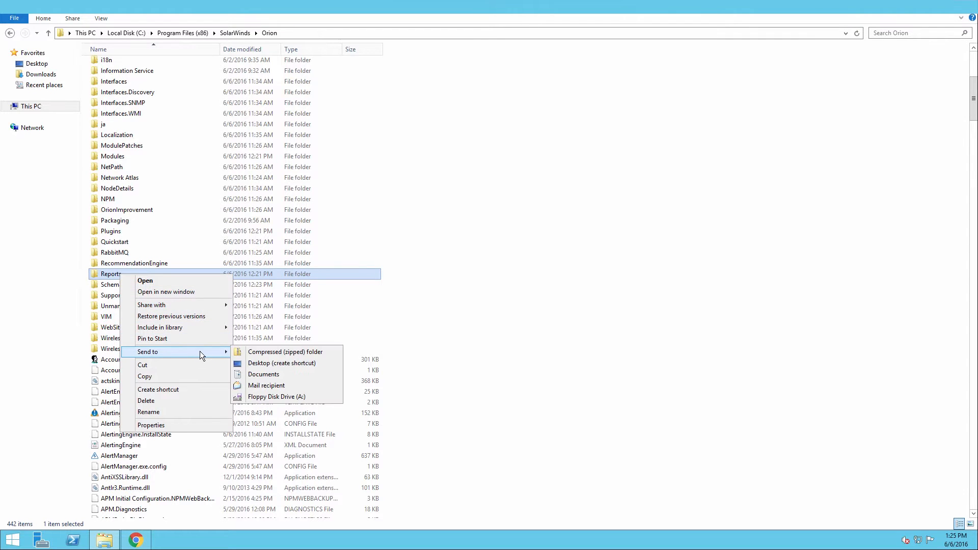
{"action": "left_click", "coordinate": [272, 353]}
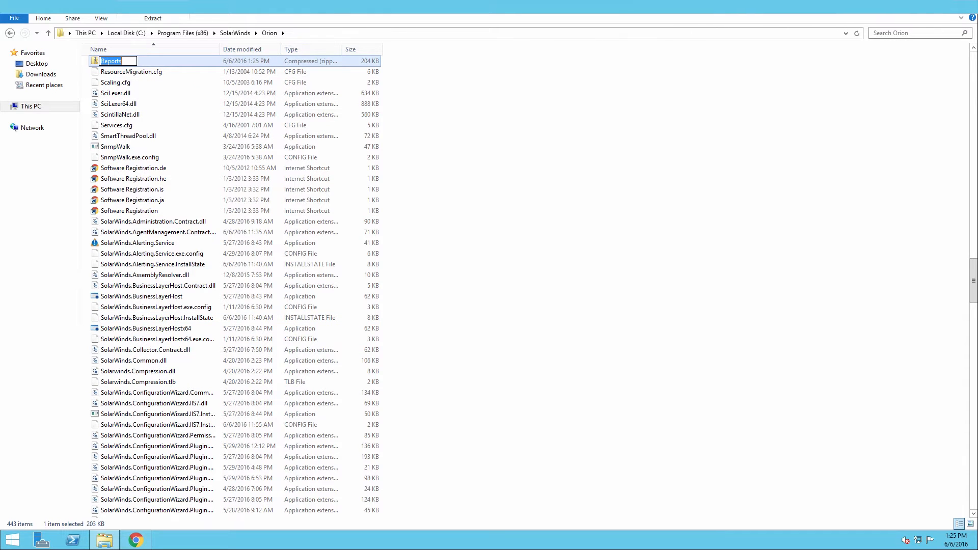
{"action": "left_click", "coordinate": [946, 5]}
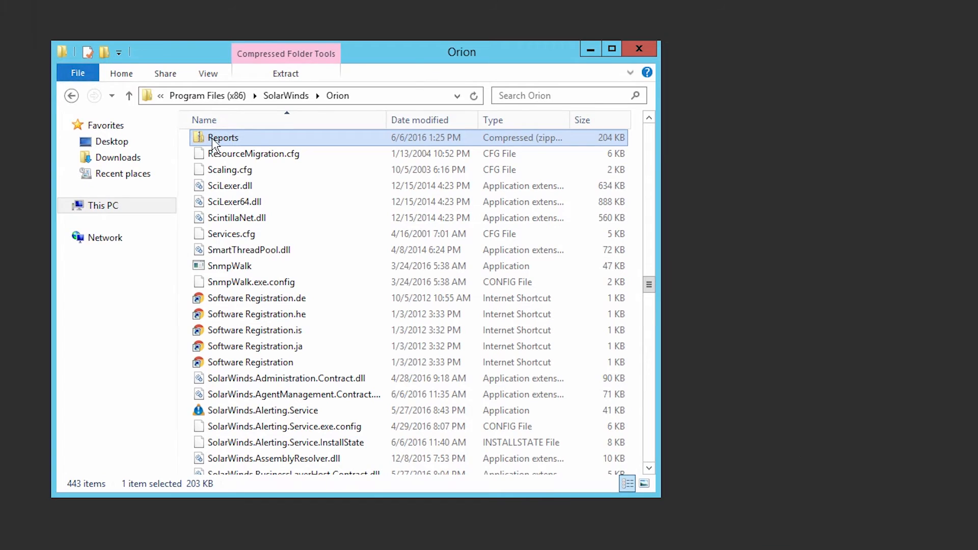
{"action": "left_click_drag", "start_coordinate": [213, 145], "coordinate": [895, 131]}
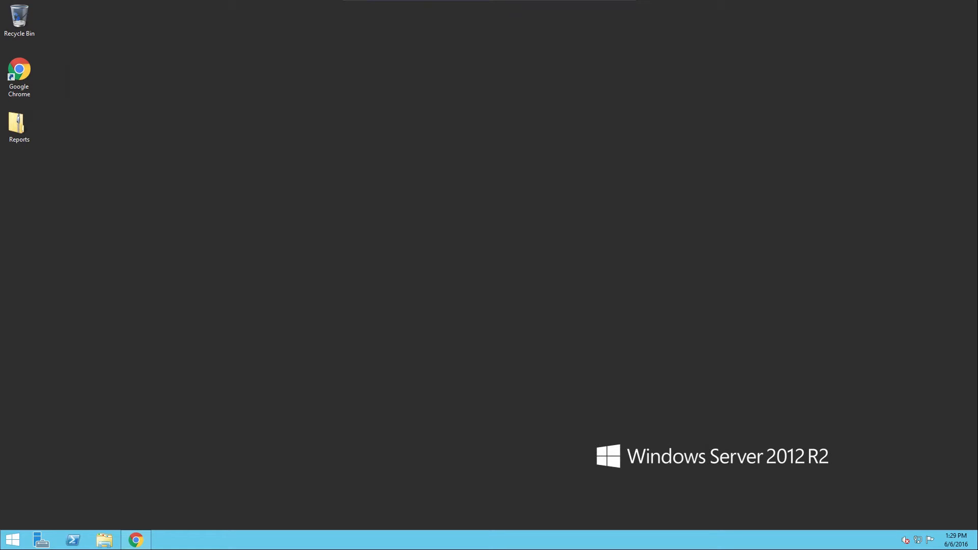
Deactivate the Network Performance Monitor SL100 and Server & Application Monitor A150 licenses over the internet.
{"action": "left_click", "coordinate": [12, 542]}
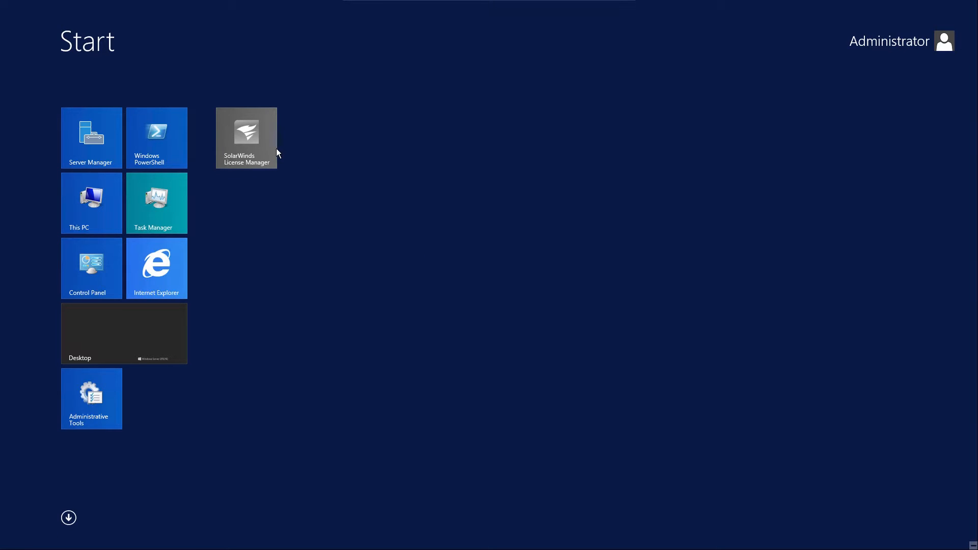
{"action": "left_click", "coordinate": [248, 139]}
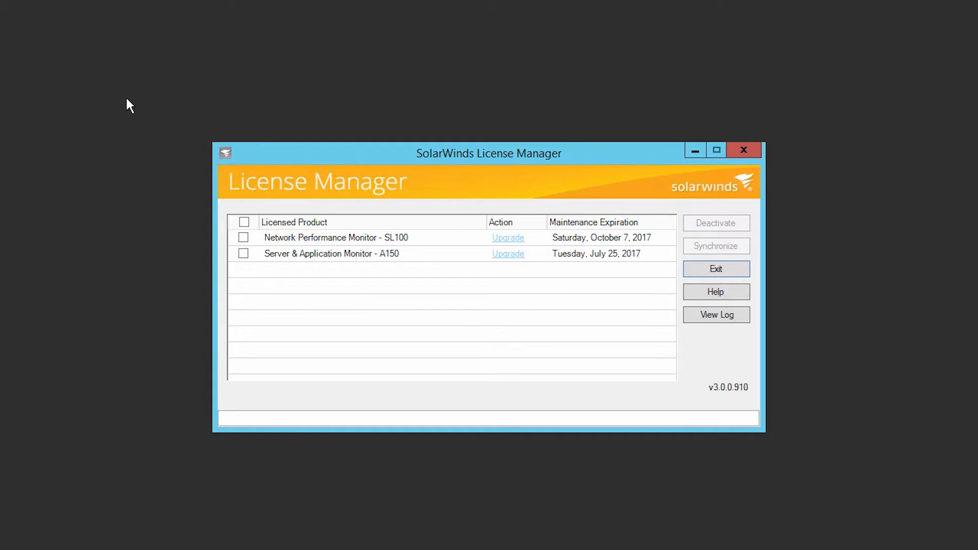
{"action": "left_click", "coordinate": [243, 239]}
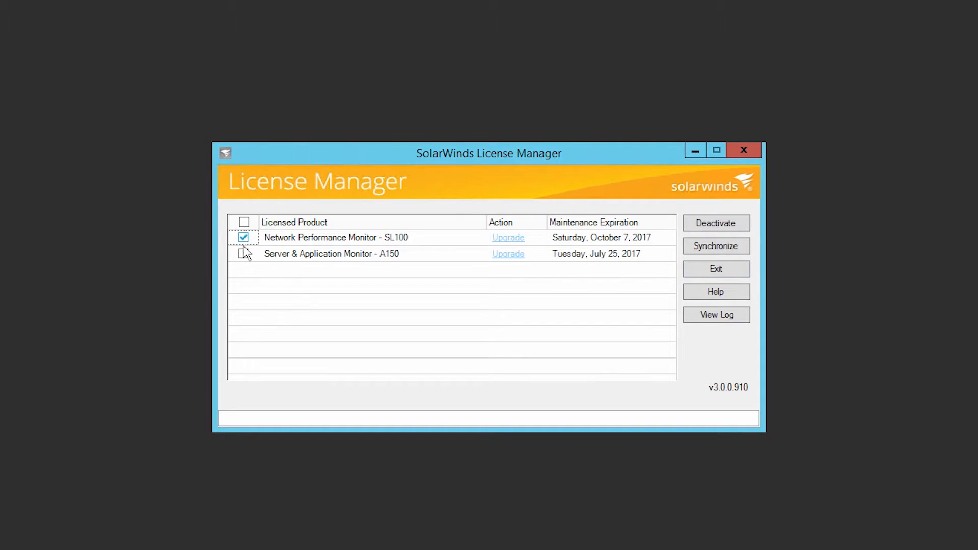
{"action": "left_click", "coordinate": [244, 253]}
{"action": "left_click", "coordinate": [727, 224]}
{"action": "left_click", "coordinate": [612, 426]}
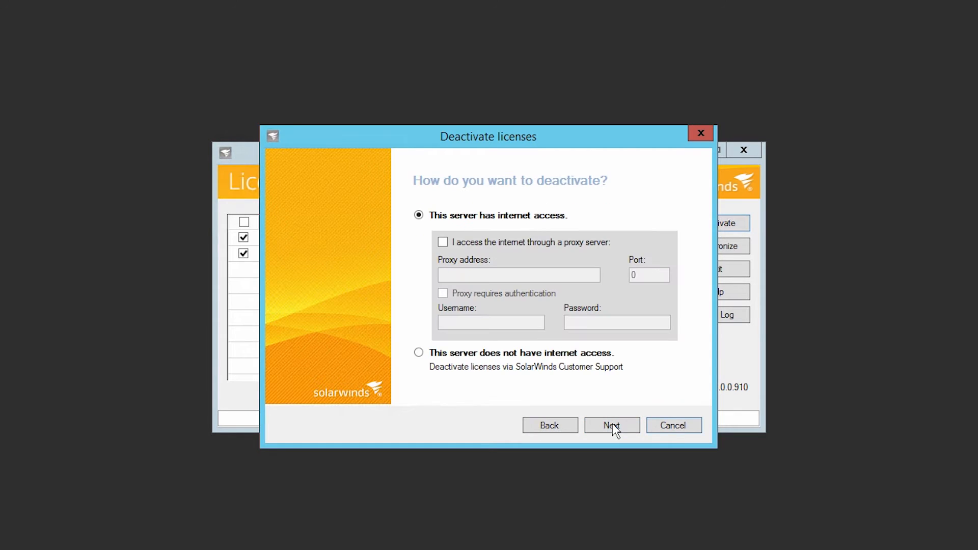
{"action": "left_click", "coordinate": [613, 425]}
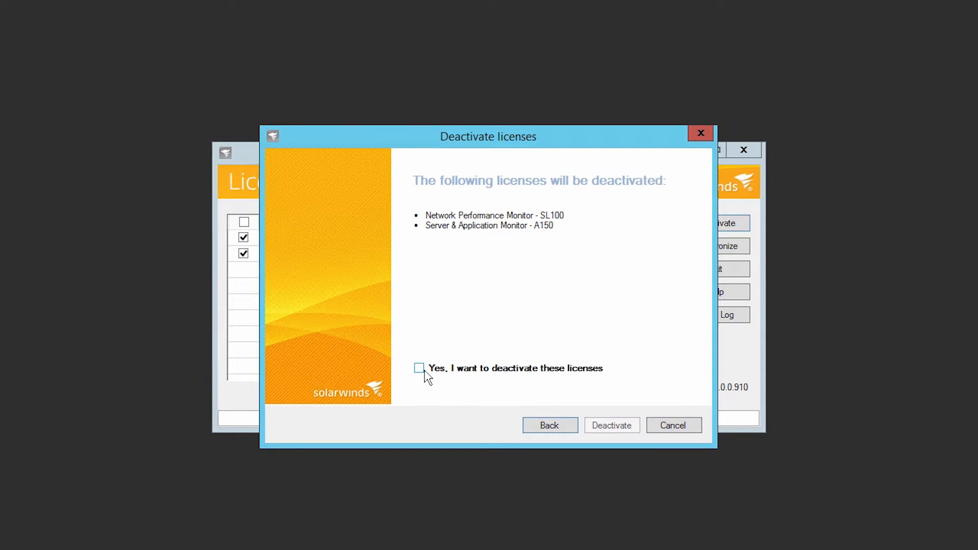
{"action": "left_click", "coordinate": [418, 368]}
{"action": "left_click", "coordinate": [610, 427]}
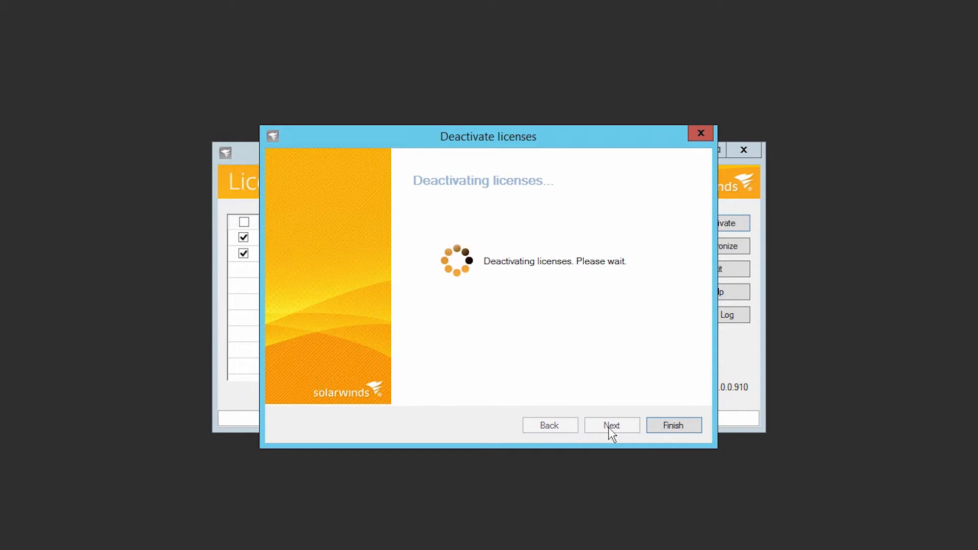
{"action": "left_click", "coordinate": [662, 425]}
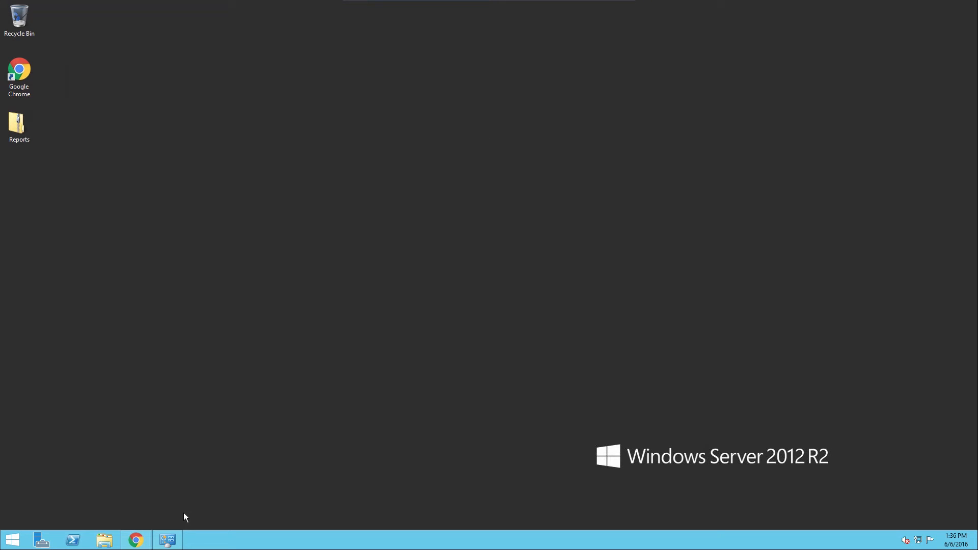
{"action": "left_click", "coordinate": [176, 539]}
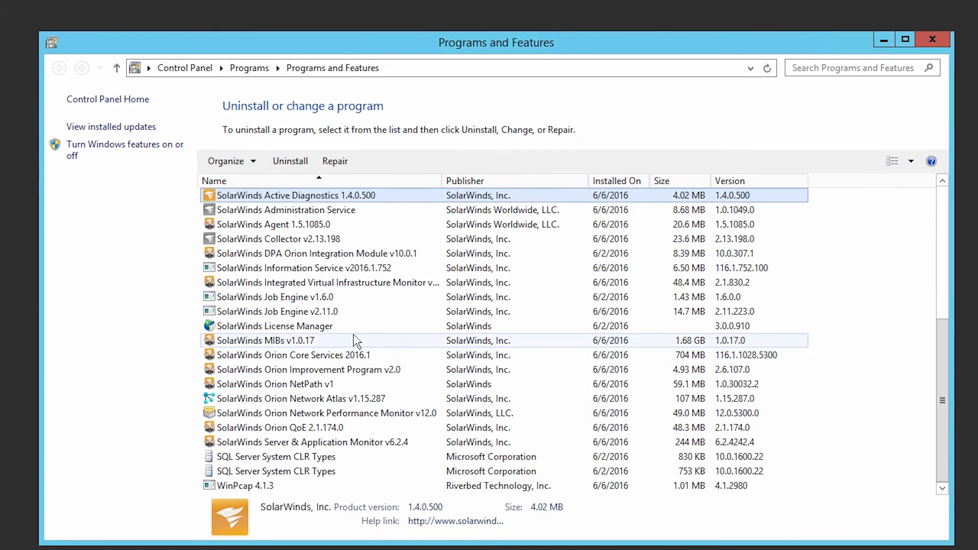
Remove SolarWinds Orion Core Services 2016.1 from the installed programs.
{"action": "left_click", "coordinate": [348, 356]}
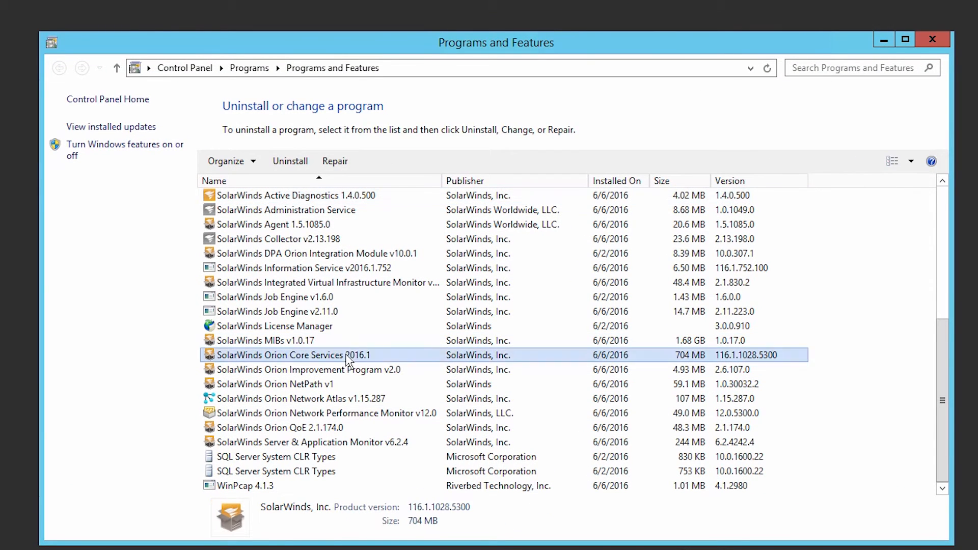
{"action": "right_click", "coordinate": [347, 356]}
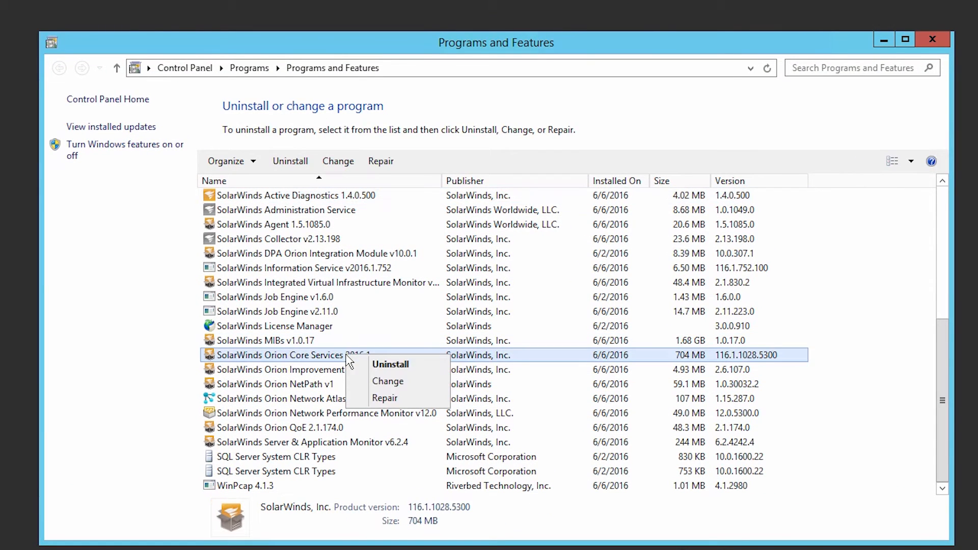
{"action": "left_click", "coordinate": [395, 365]}
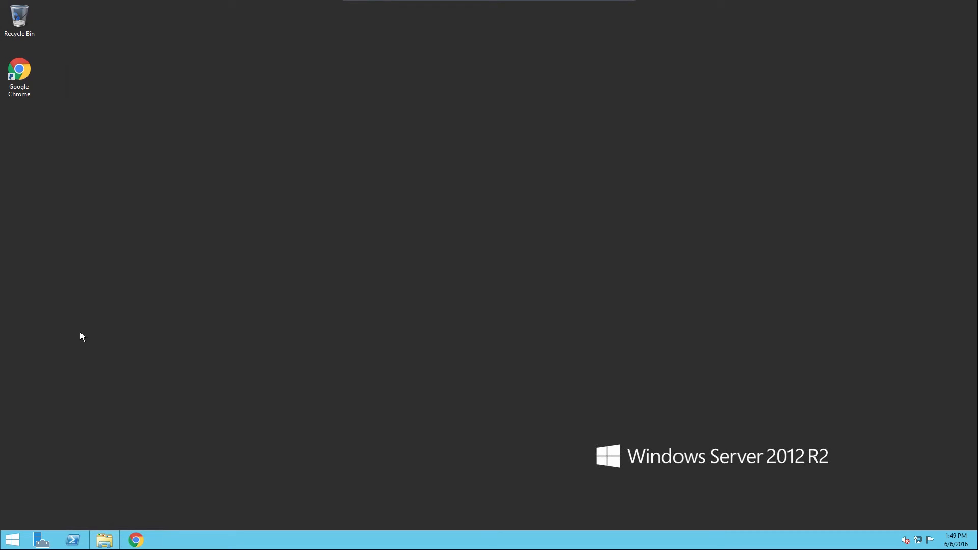
Run the NPM v12.0 installer from Downloads with administrator rights.
{"action": "left_click", "coordinate": [103, 541]}
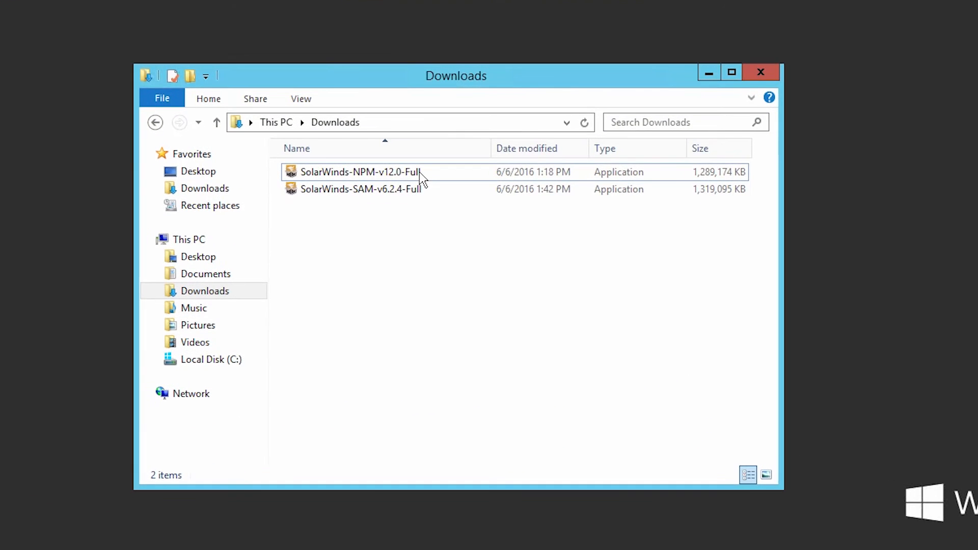
{"action": "right_click", "coordinate": [420, 172]}
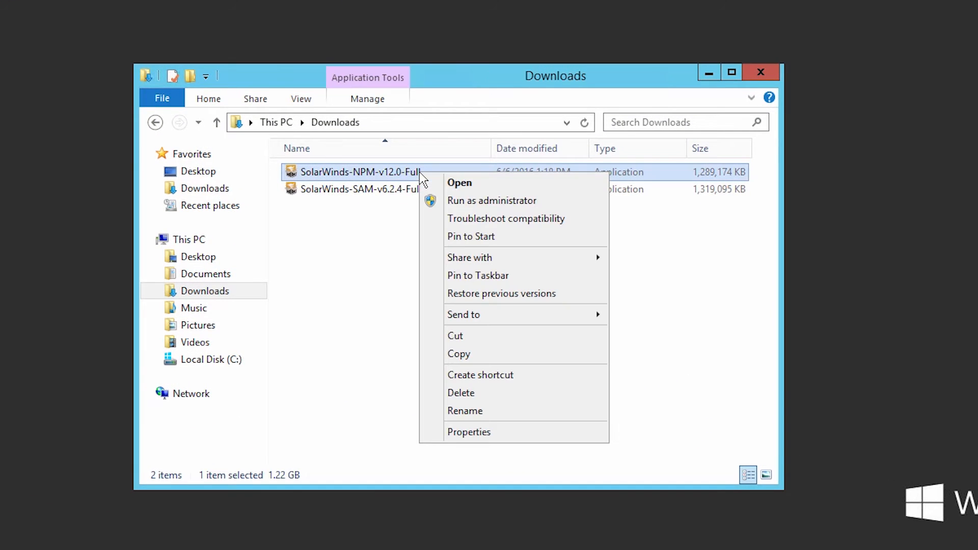
{"action": "left_click", "coordinate": [463, 200]}
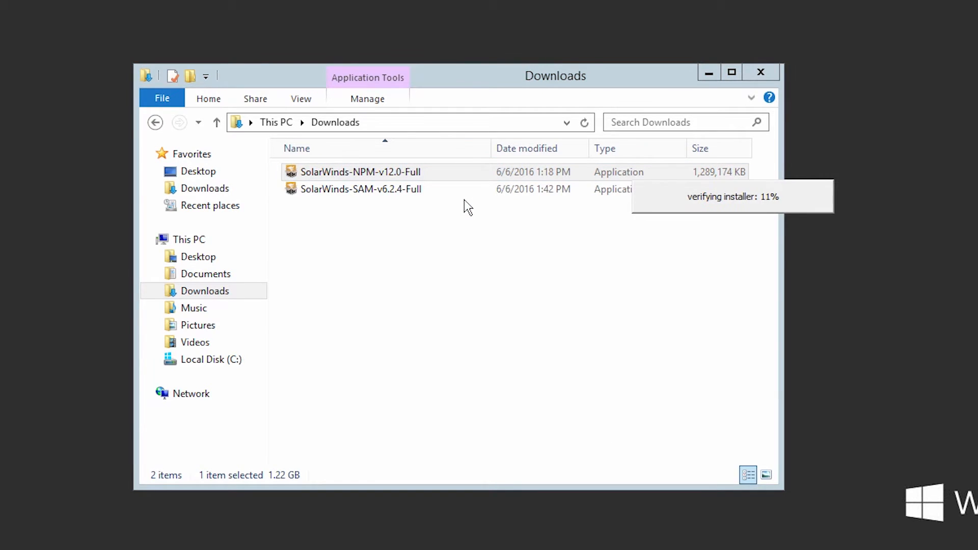
{"action": "left_click", "coordinate": [707, 74]}
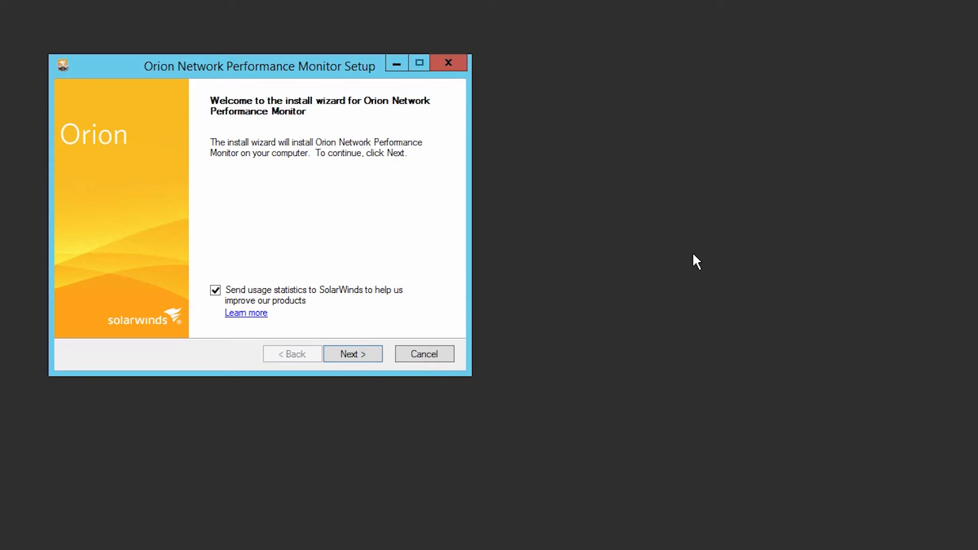
Install NPM in English to the default folder with usage statistics off and license accepted.
{"action": "left_click", "coordinate": [215, 290]}
{"action": "left_click", "coordinate": [353, 355]}
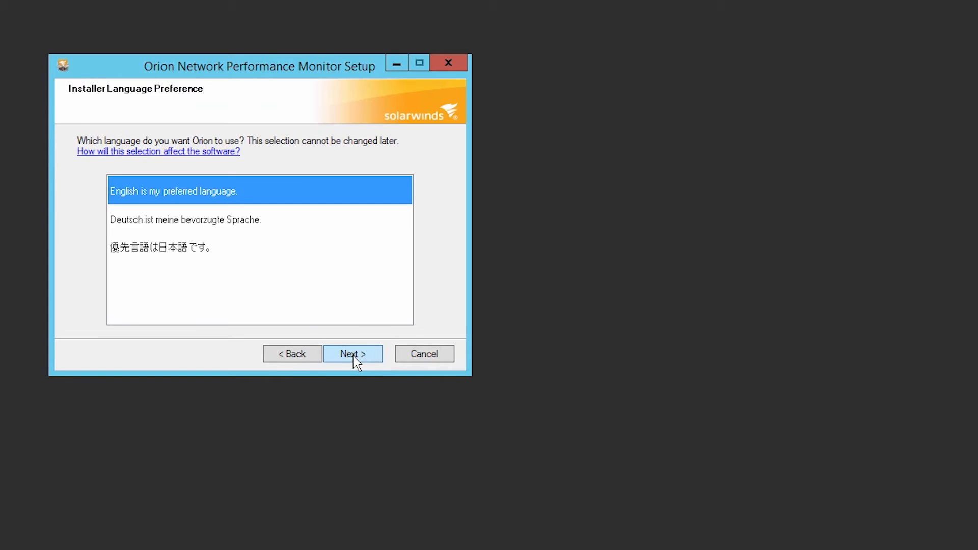
{"action": "left_click", "coordinate": [353, 355]}
{"action": "left_click", "coordinate": [353, 356]}
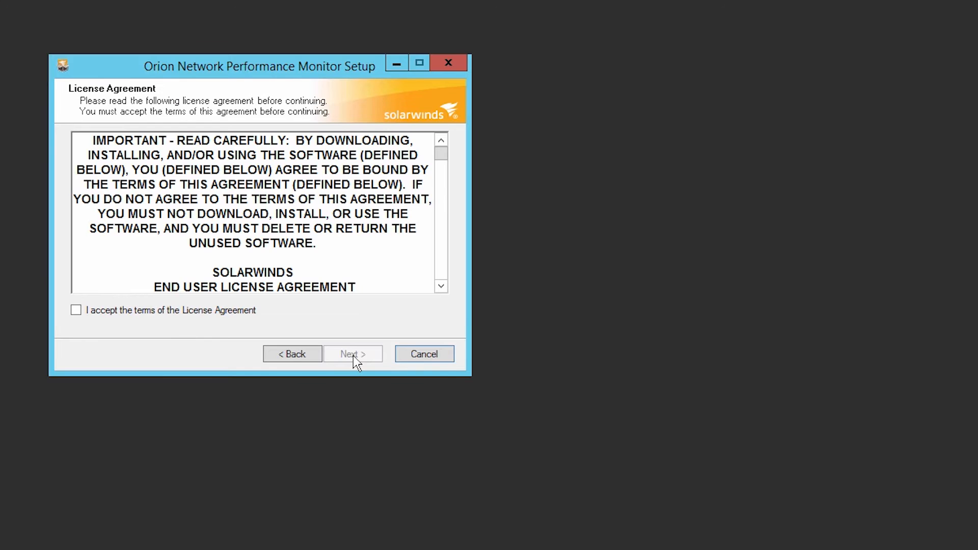
{"action": "left_click", "coordinate": [75, 311]}
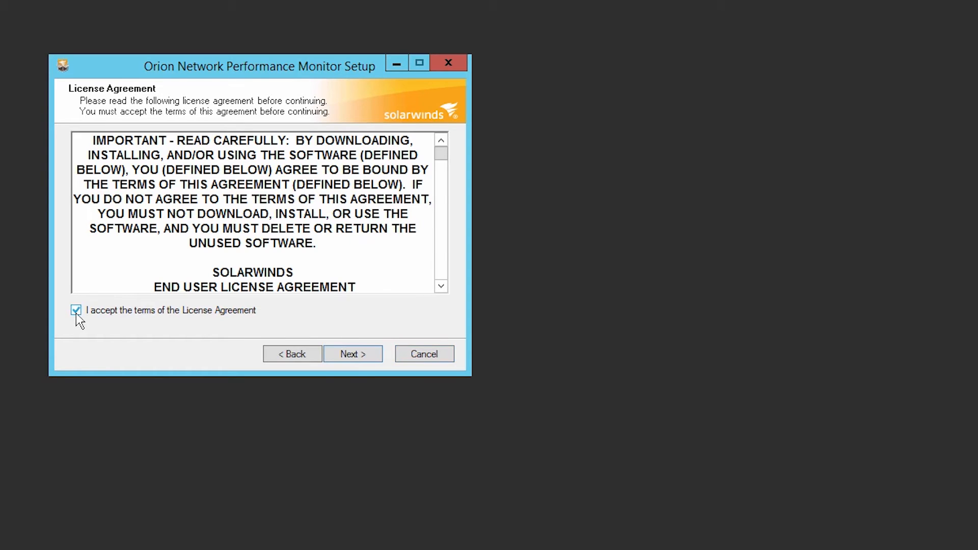
{"action": "left_click", "coordinate": [350, 357]}
{"action": "left_click", "coordinate": [350, 357]}
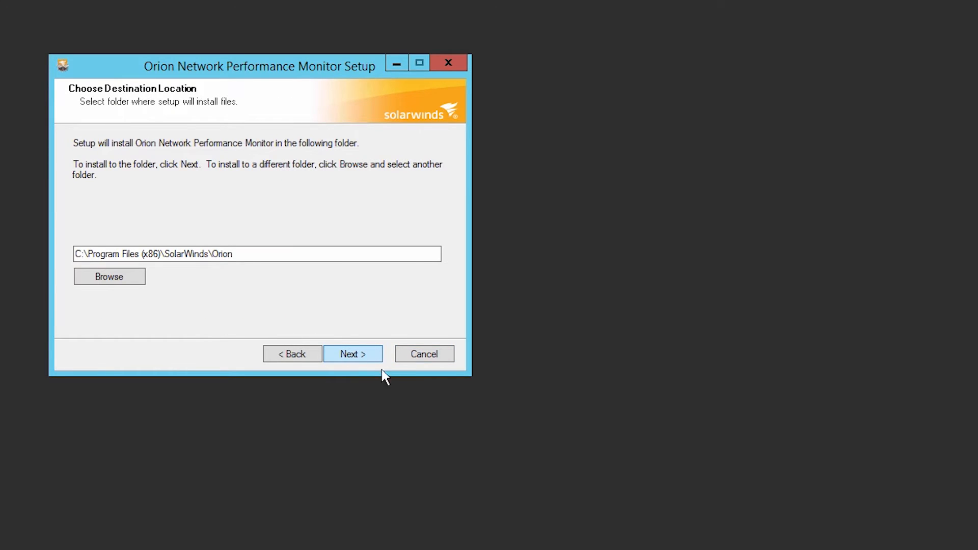
{"action": "left_click", "coordinate": [377, 358]}
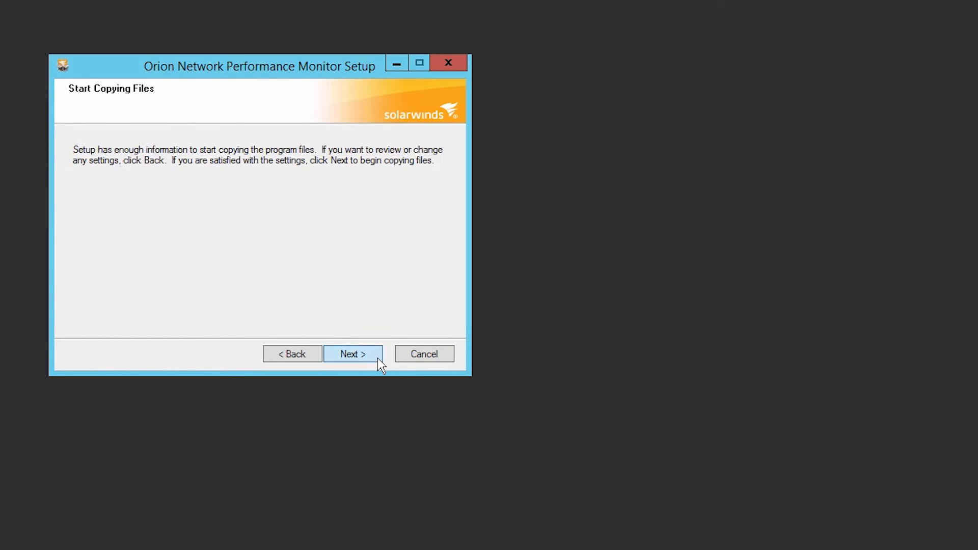
{"action": "left_click", "coordinate": [377, 358]}
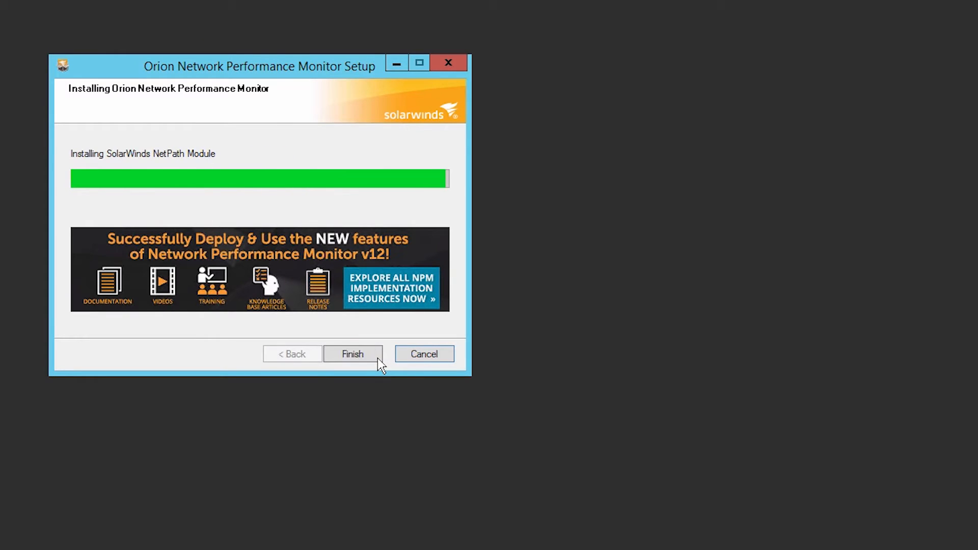
{"action": "left_click", "coordinate": [377, 359]}
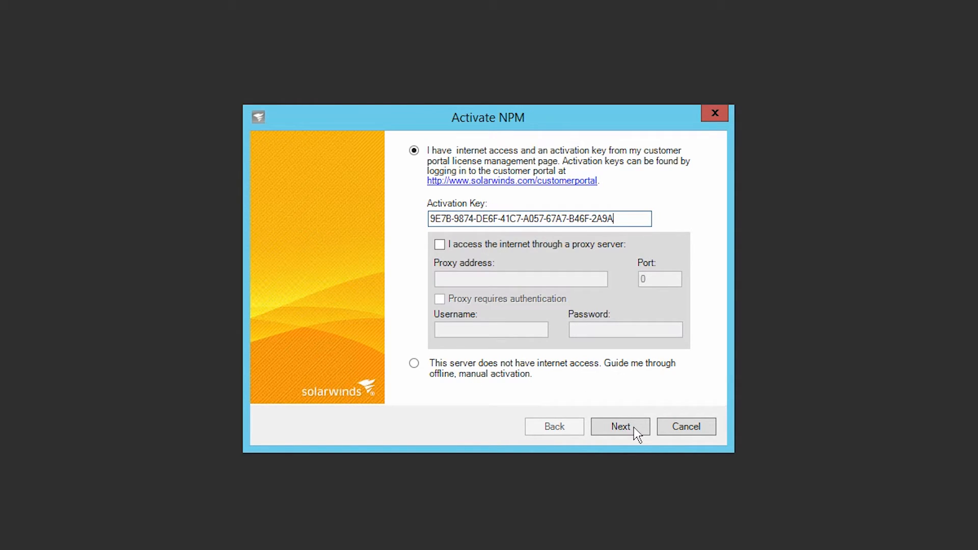
Submit the activation key, register with a contact e-mail, and activate the NPM license.
{"action": "left_click", "coordinate": [620, 426]}
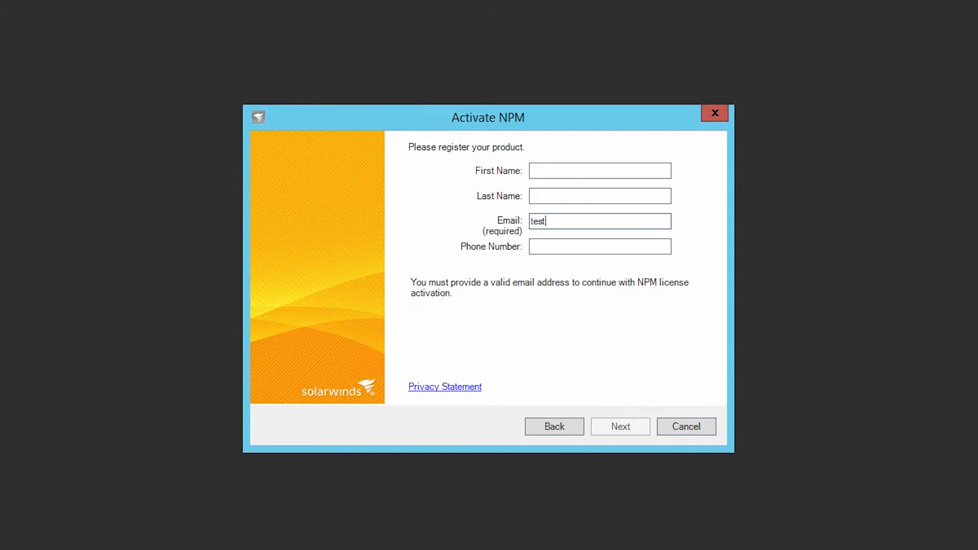
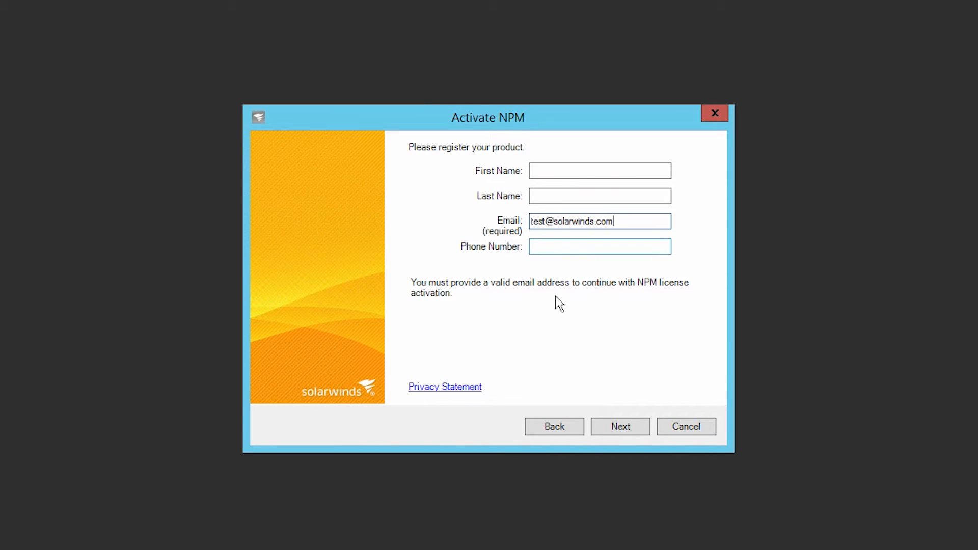
{"action": "left_click", "coordinate": [625, 427]}
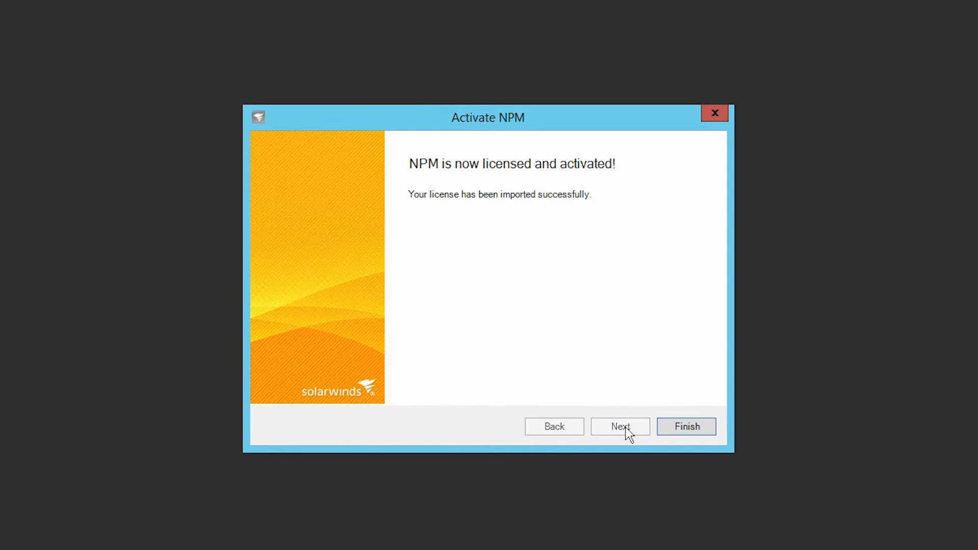
{"action": "left_click", "coordinate": [683, 426]}
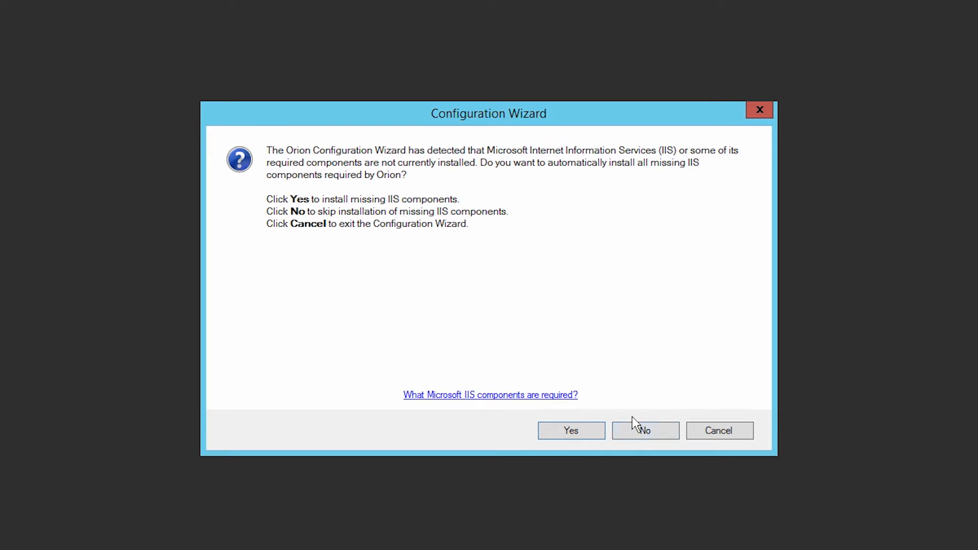
Install the missing IIS components and connect with SQL login TestDatabaseUser and its password.
{"action": "left_click", "coordinate": [588, 429]}
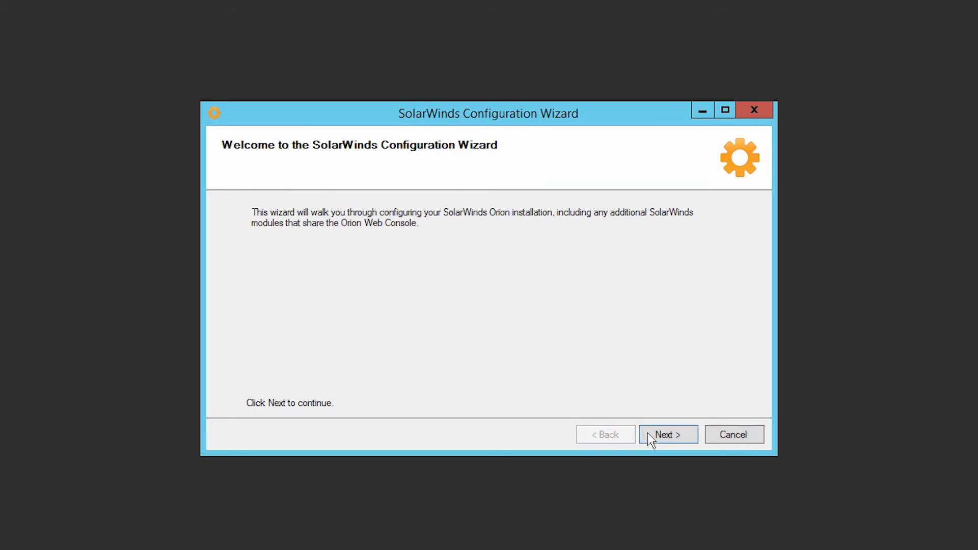
{"action": "left_click", "coordinate": [652, 433]}
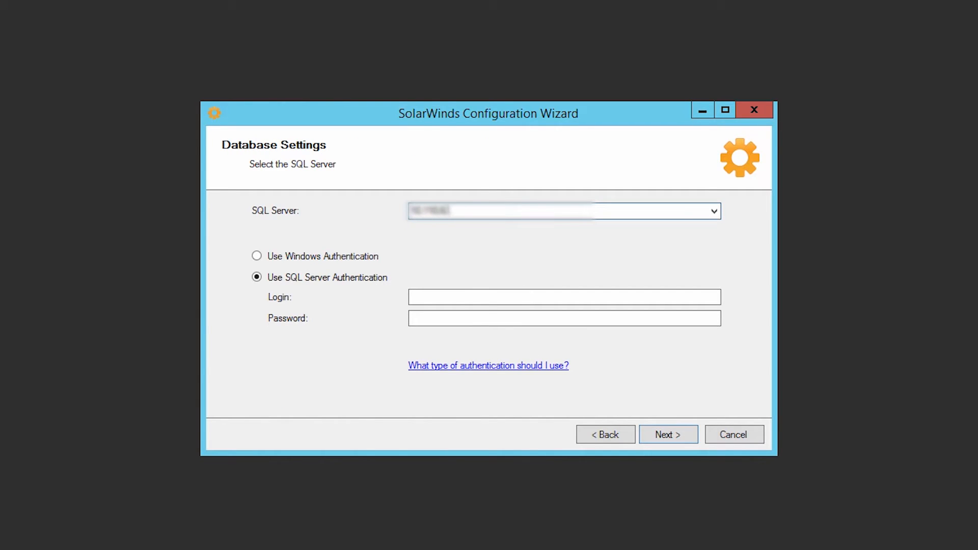
{"action": "left_click", "coordinate": [564, 297]}
{"action": "type", "text": "TestDatabaseUser"}
{"action": "key", "text": "Tab"}
{"action": "type", "text": "**********"}
{"action": "left_click", "coordinate": [655, 435]}
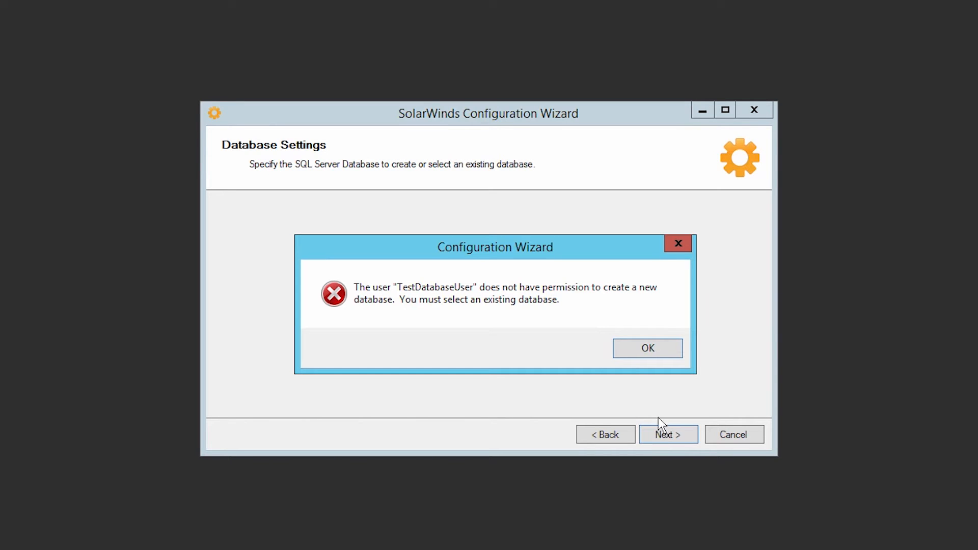
Use the existing SolarWindsOrionTest database, keeping it shared and passing the primary server check.
{"action": "left_click", "coordinate": [648, 348]}
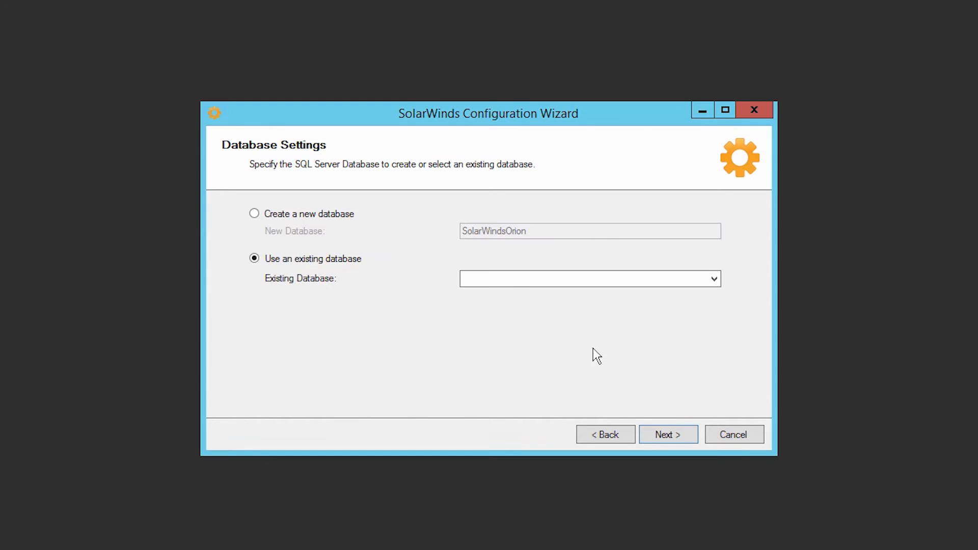
{"action": "left_click", "coordinate": [560, 278]}
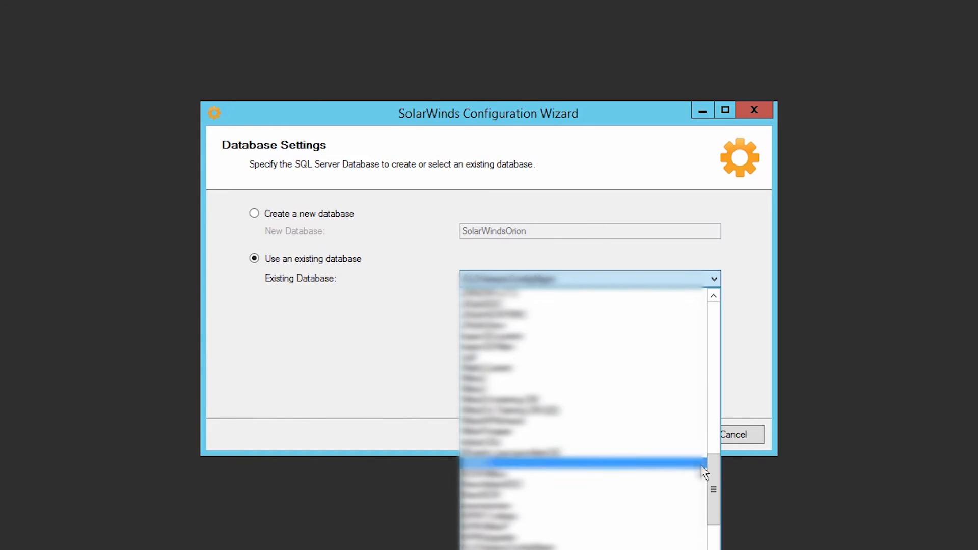
{"action": "left_click_drag", "start_coordinate": [713, 471], "coordinate": [713, 541]}
{"action": "left_click", "coordinate": [601, 351]}
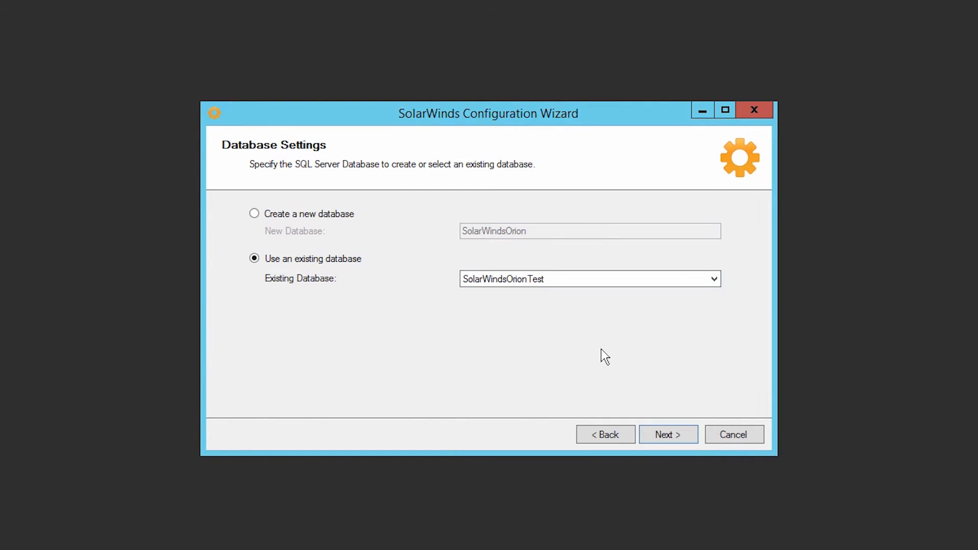
{"action": "left_click", "coordinate": [669, 429]}
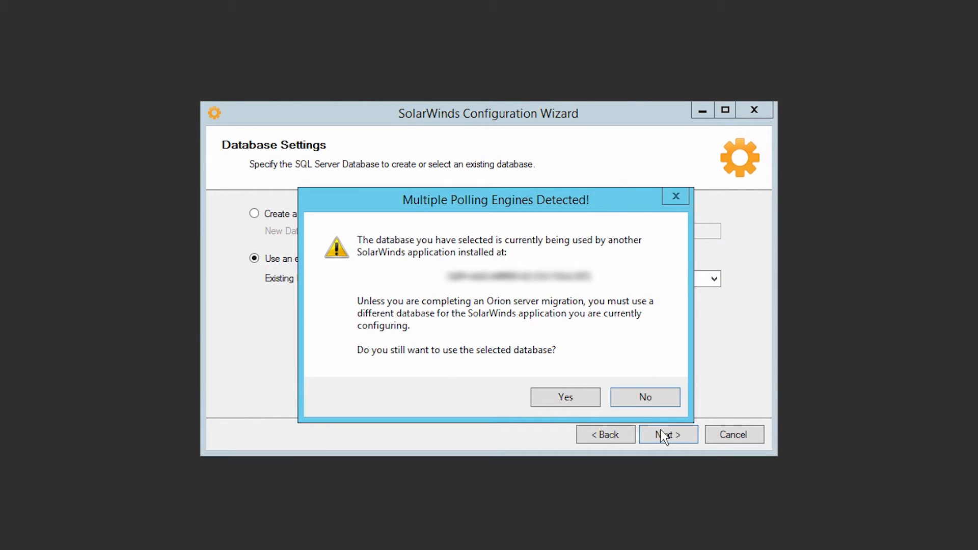
{"action": "left_click", "coordinate": [561, 397]}
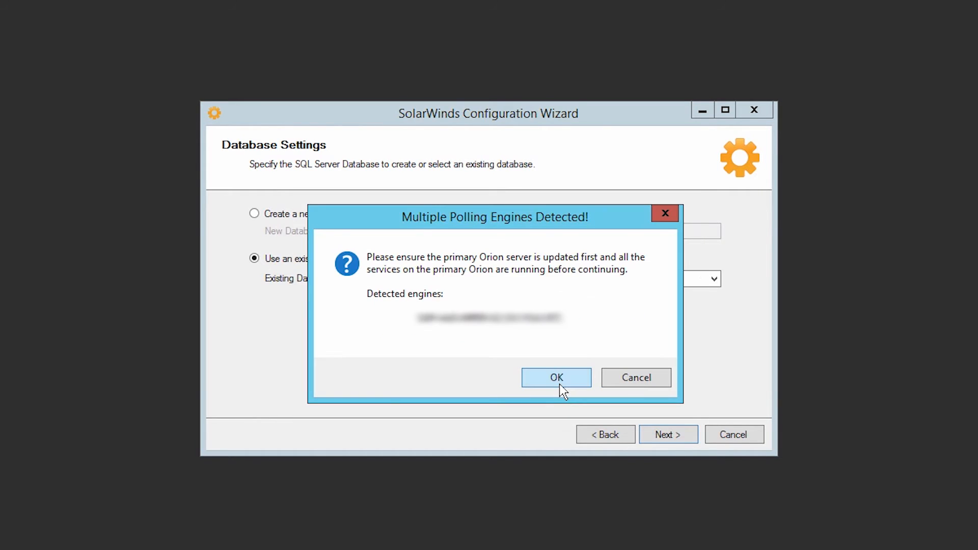
{"action": "left_click", "coordinate": [559, 383]}
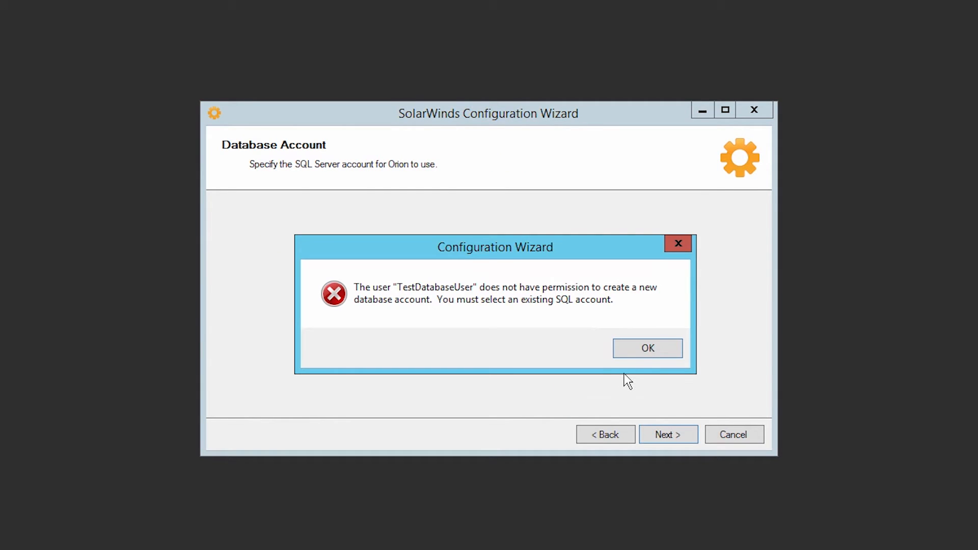
Use the existing test database SQL account and enter its password.
{"action": "left_click", "coordinate": [642, 358]}
{"action": "left_click", "coordinate": [713, 358]}
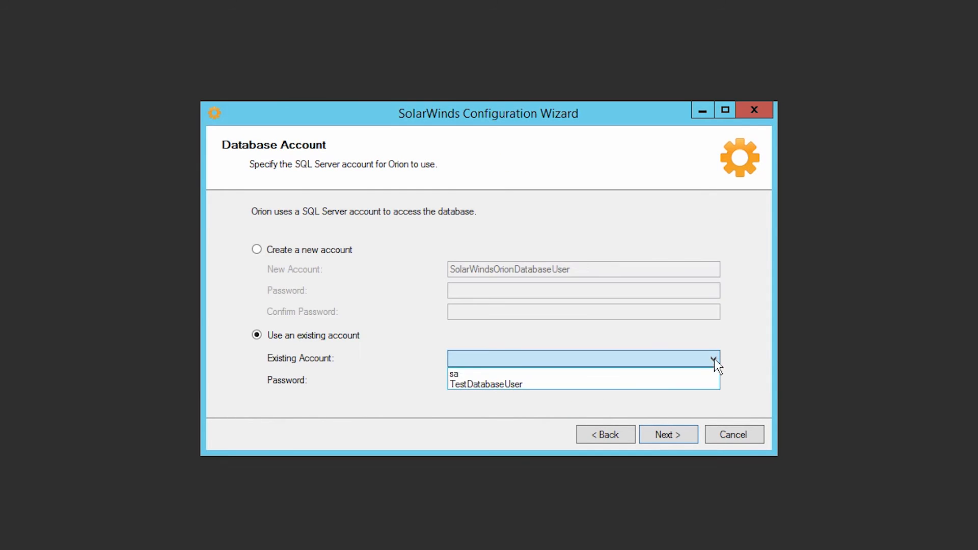
{"action": "left_click", "coordinate": [699, 380]}
{"action": "left_click", "coordinate": [505, 380]}
{"action": "type", "text": "**********"}
Accept default website settings, creating its directory and binding, and install services without SNMP Trap Service.
{"action": "left_click", "coordinate": [676, 433]}
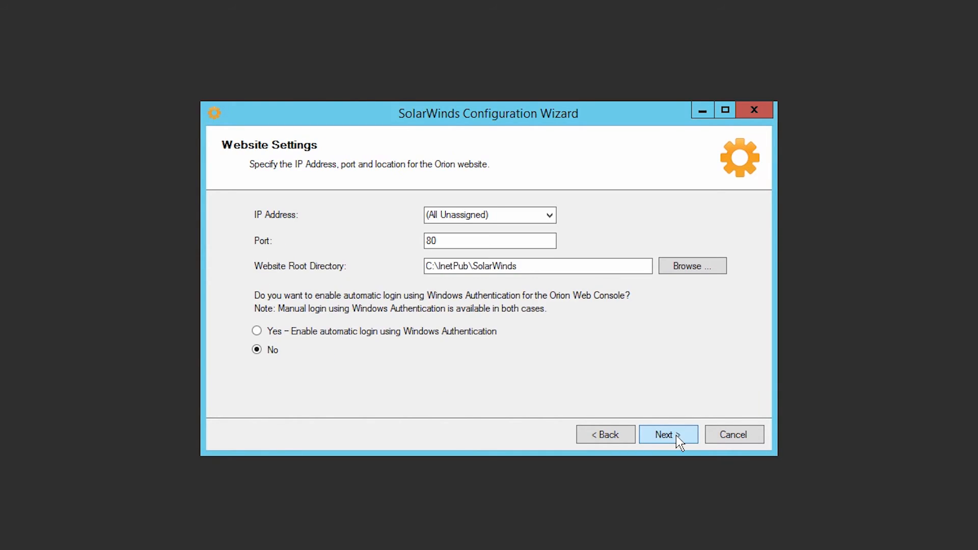
{"action": "left_click", "coordinate": [678, 436]}
{"action": "left_click", "coordinate": [576, 356]}
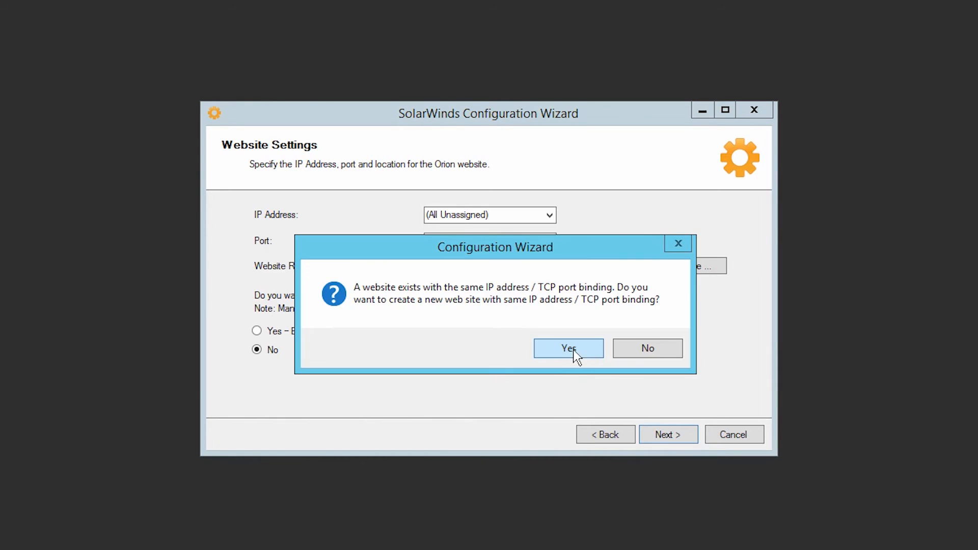
{"action": "left_click", "coordinate": [578, 353]}
{"action": "left_click", "coordinate": [656, 431]}
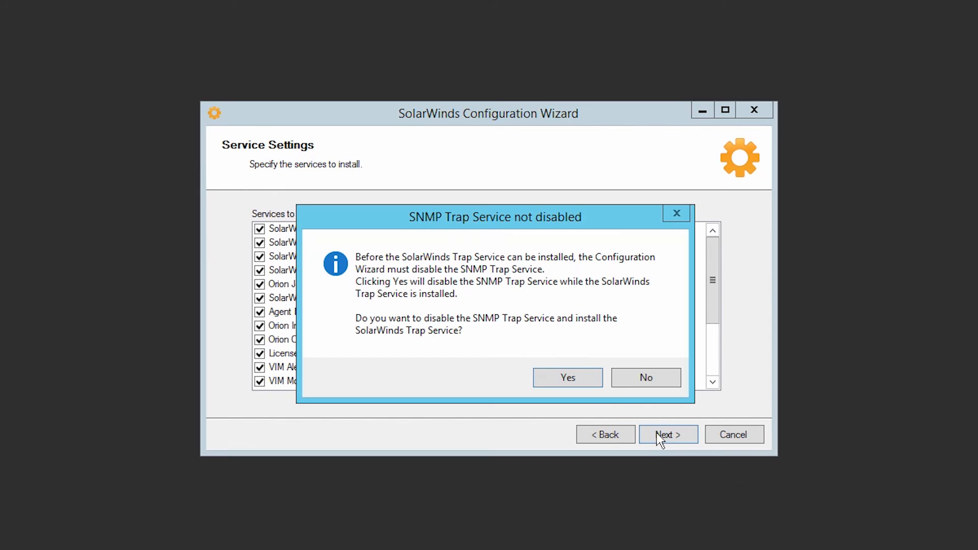
{"action": "left_click", "coordinate": [578, 380]}
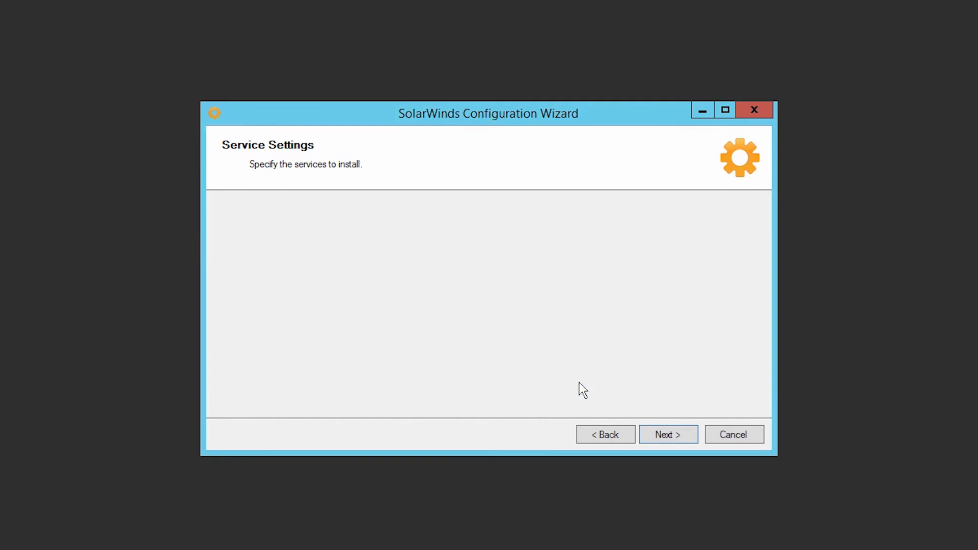
{"action": "left_click", "coordinate": [662, 435]}
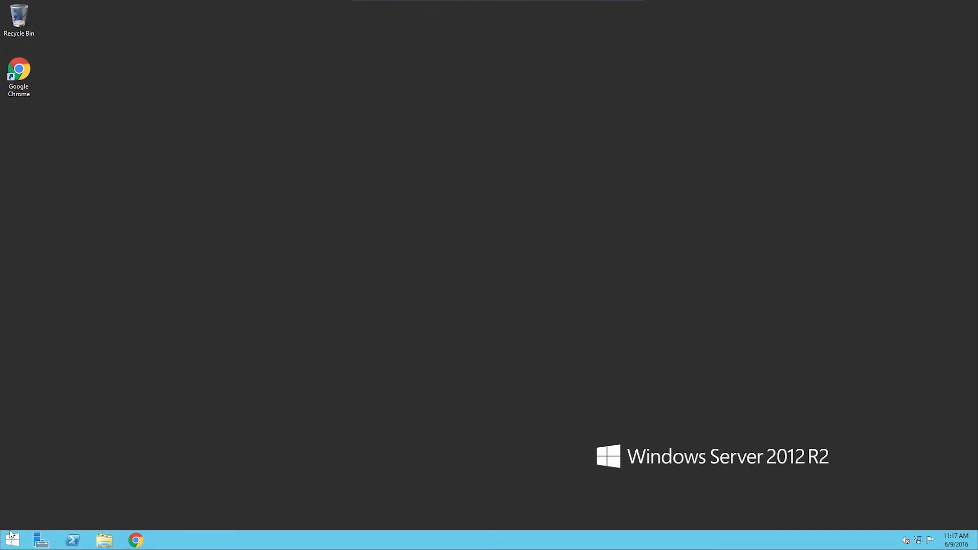
Shut down every SolarWinds service and the NetPerfMon website from Orion Service Manager.
{"action": "left_click", "coordinate": [12, 538]}
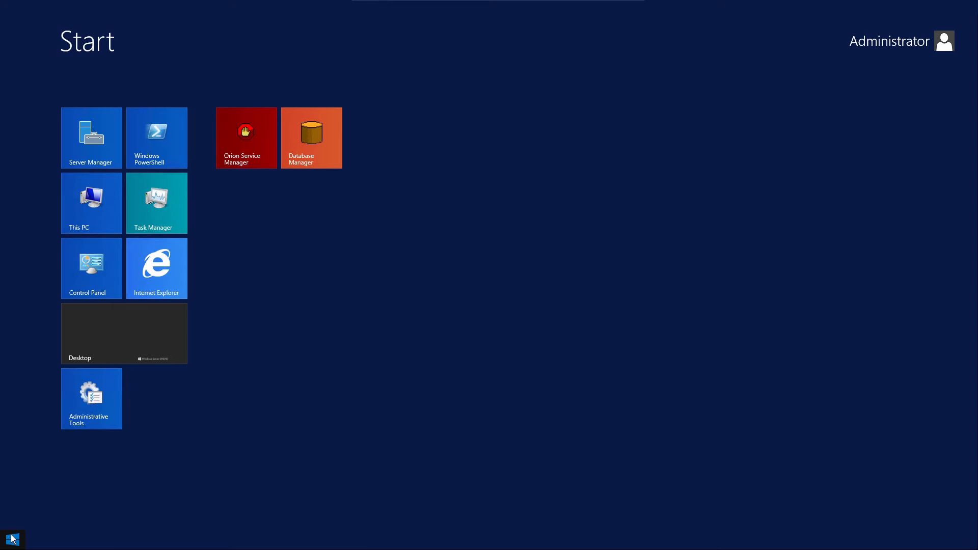
{"action": "left_click", "coordinate": [246, 148]}
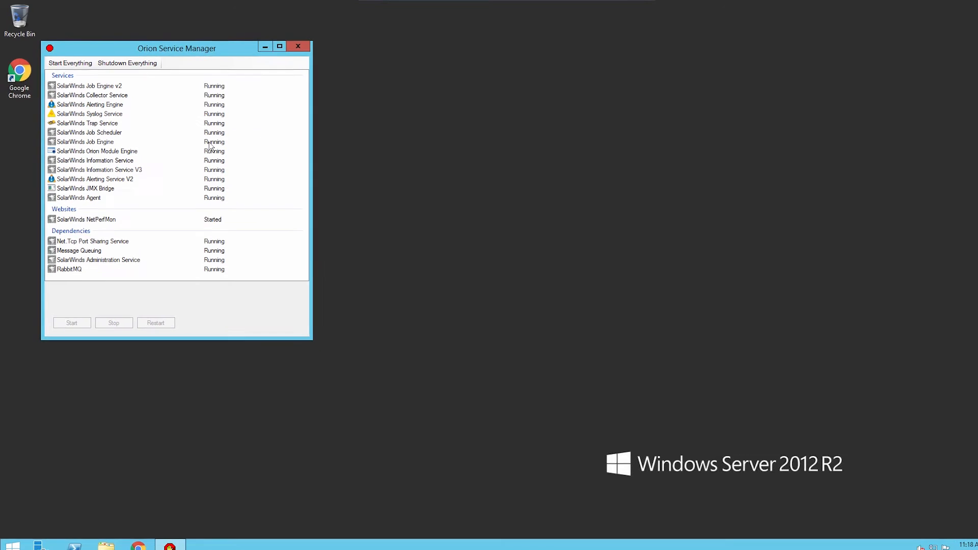
{"action": "left_click", "coordinate": [138, 61]}
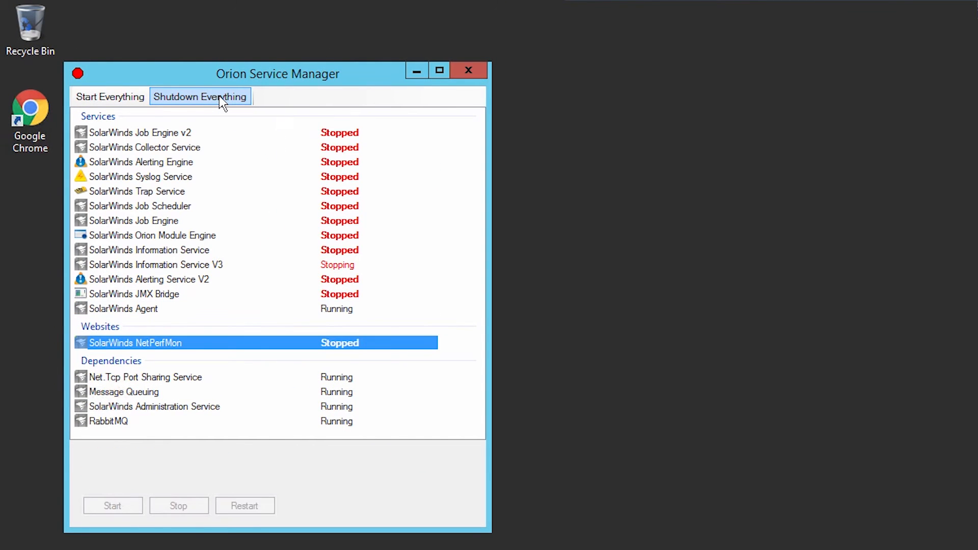
{"action": "left_click", "coordinate": [469, 66]}
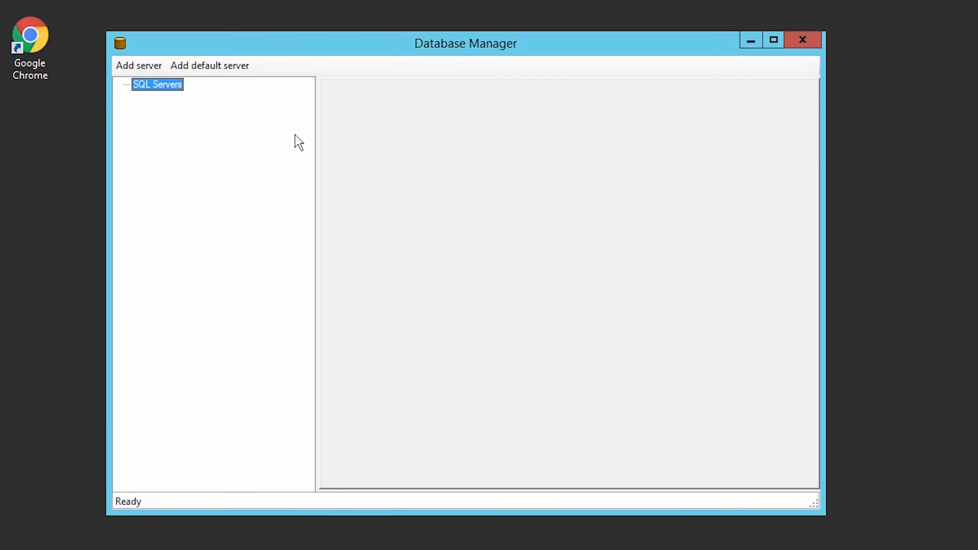
Query the SolarWindsOrionTest Engines table to show engines 3, 4 and 5 with full server names.
{"action": "left_click", "coordinate": [204, 69]}
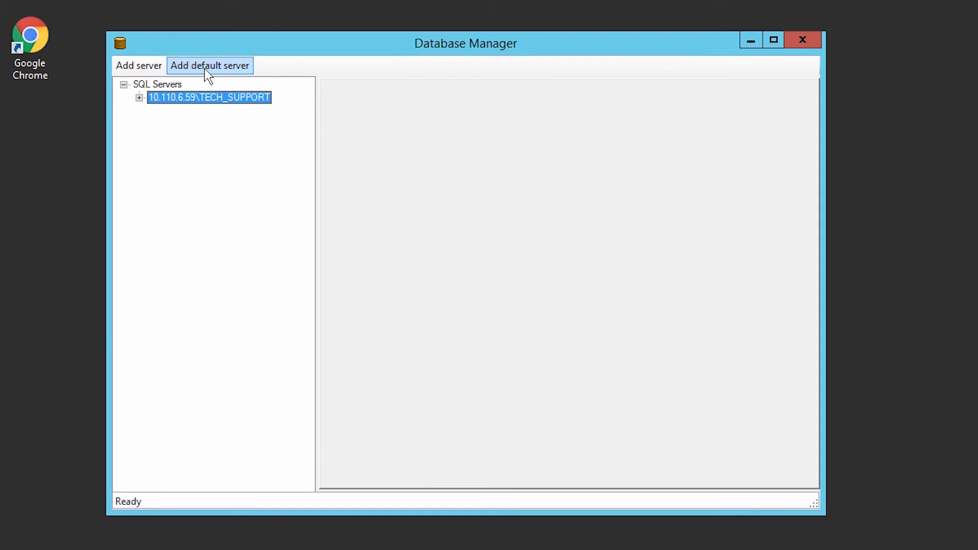
{"action": "left_click", "coordinate": [140, 96]}
{"action": "left_click_drag", "start_coordinate": [309, 115], "coordinate": [274, 347]}
{"action": "left_click", "coordinate": [155, 359]}
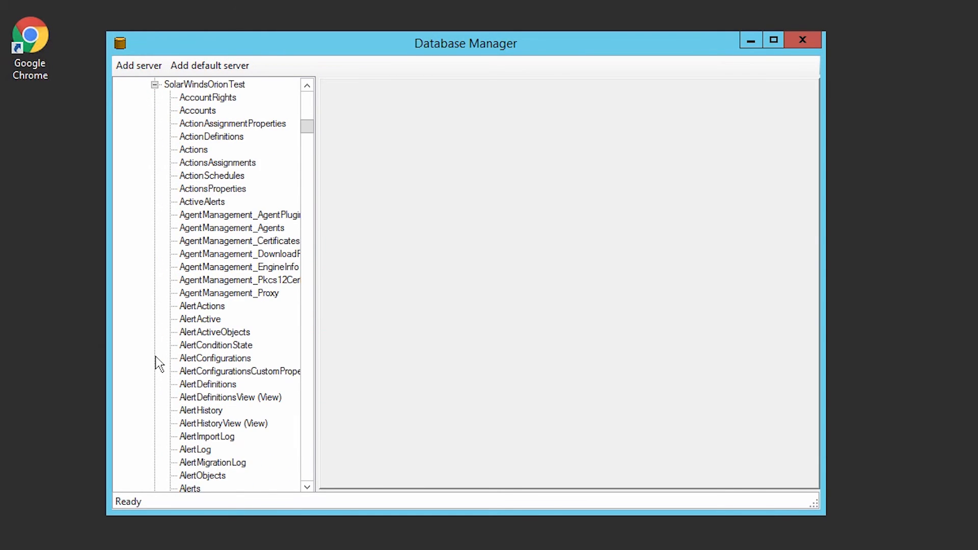
{"action": "left_click_drag", "start_coordinate": [308, 125], "coordinate": [281, 259]}
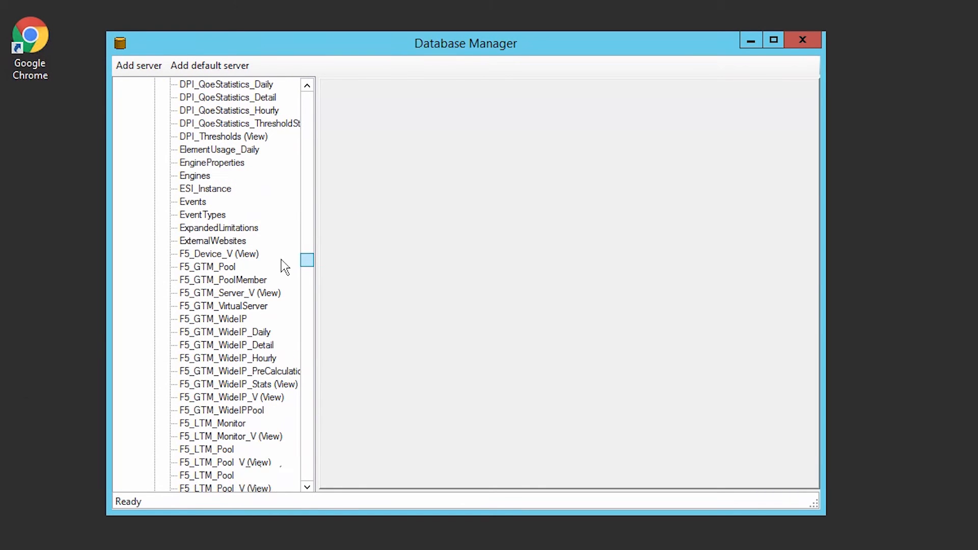
{"action": "right_click", "coordinate": [206, 177]}
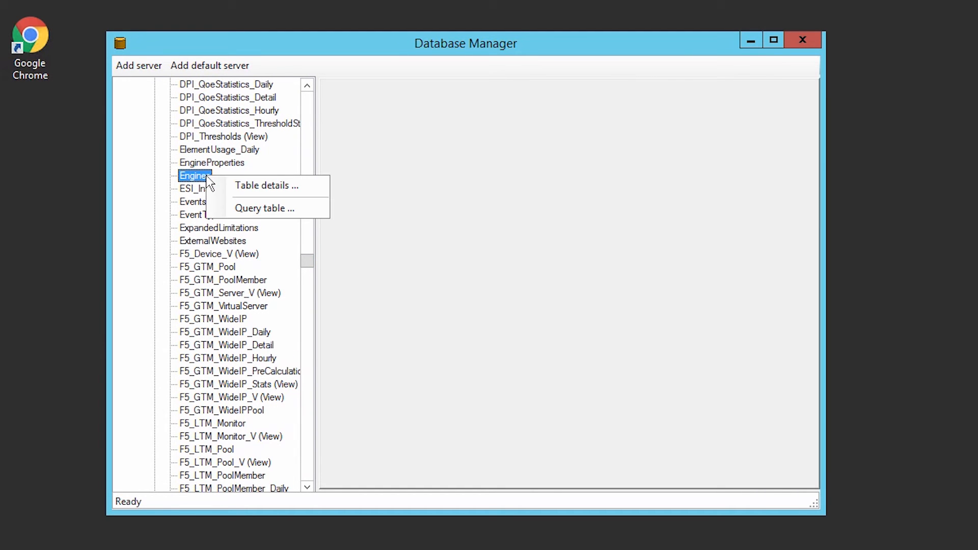
{"action": "left_click", "coordinate": [256, 208]}
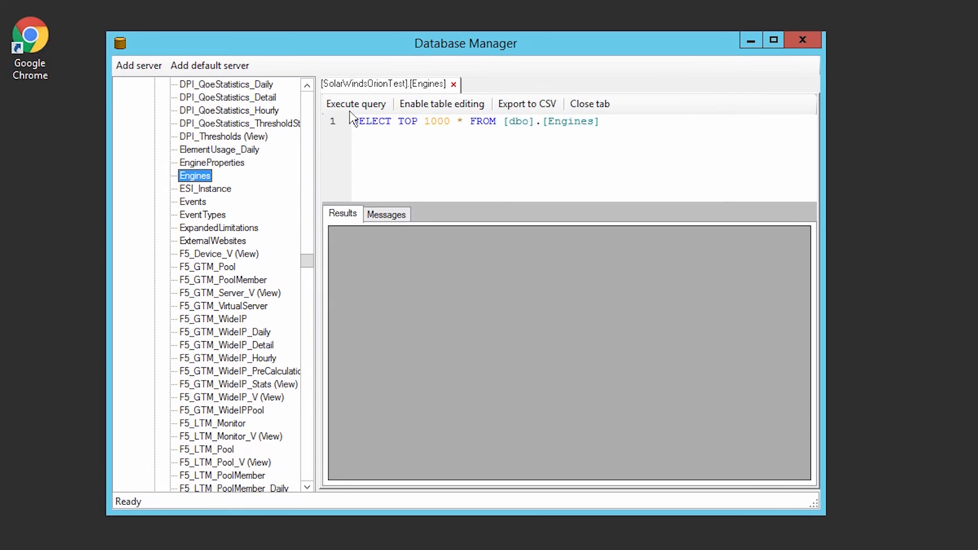
{"action": "left_click", "coordinate": [354, 105]}
{"action": "left_click_drag", "start_coordinate": [526, 233], "coordinate": [556, 233]}
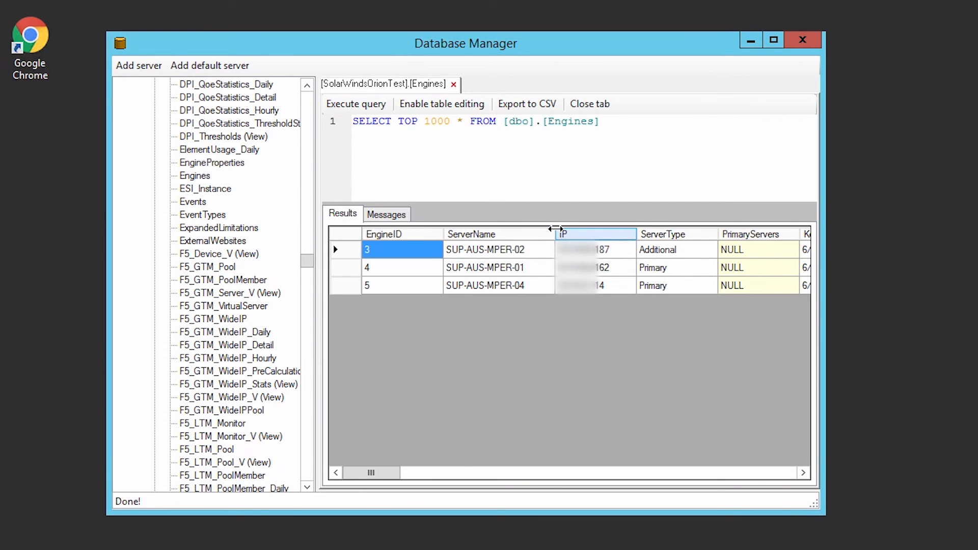
Delete the SUP-AUS-MPER-01 row (EngineID 4) from the Engines table and refresh the results.
{"action": "left_click", "coordinate": [436, 106]}
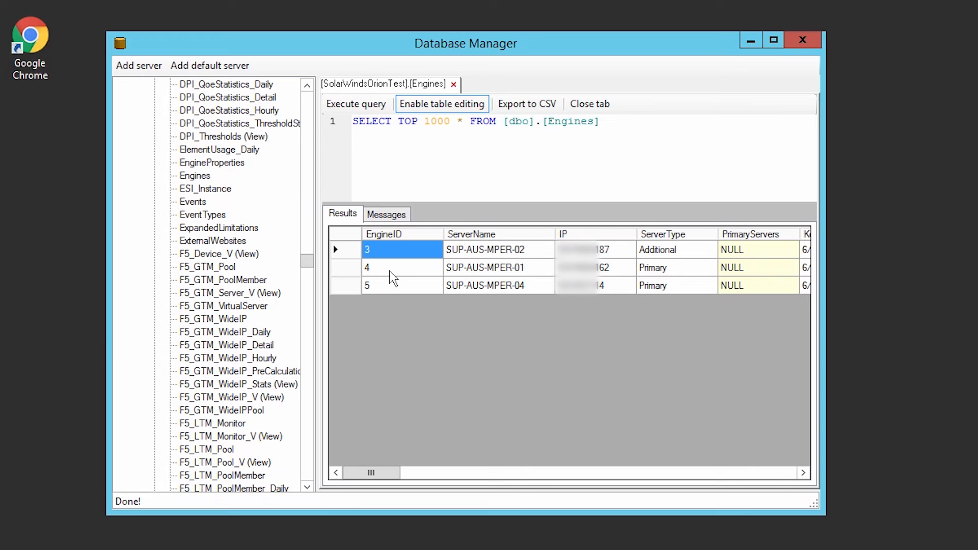
{"action": "right_click", "coordinate": [346, 270]}
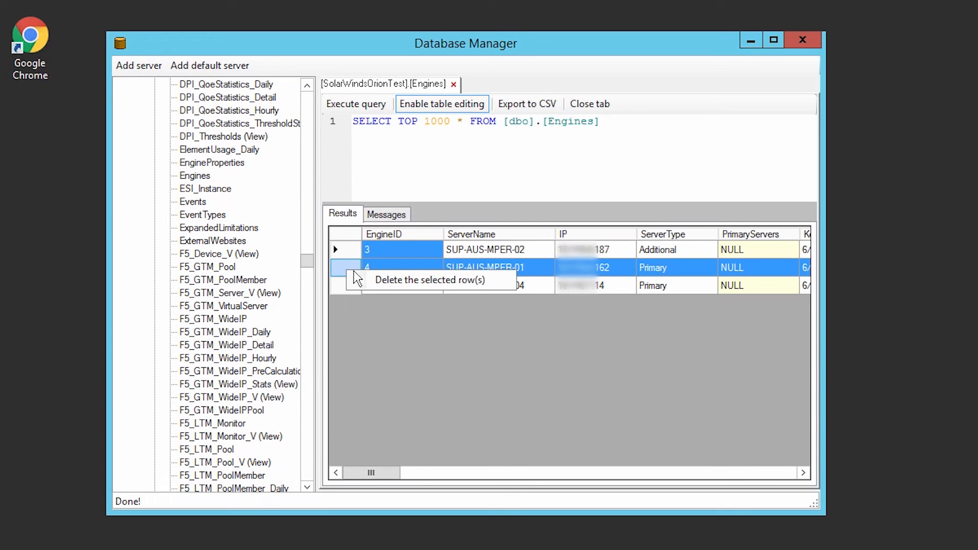
{"action": "left_click", "coordinate": [387, 280]}
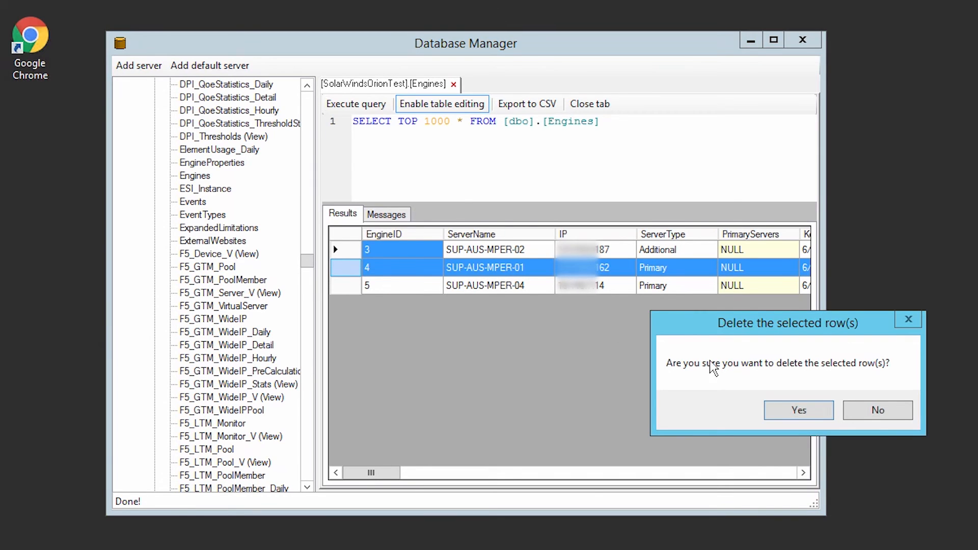
{"action": "left_click", "coordinate": [794, 410]}
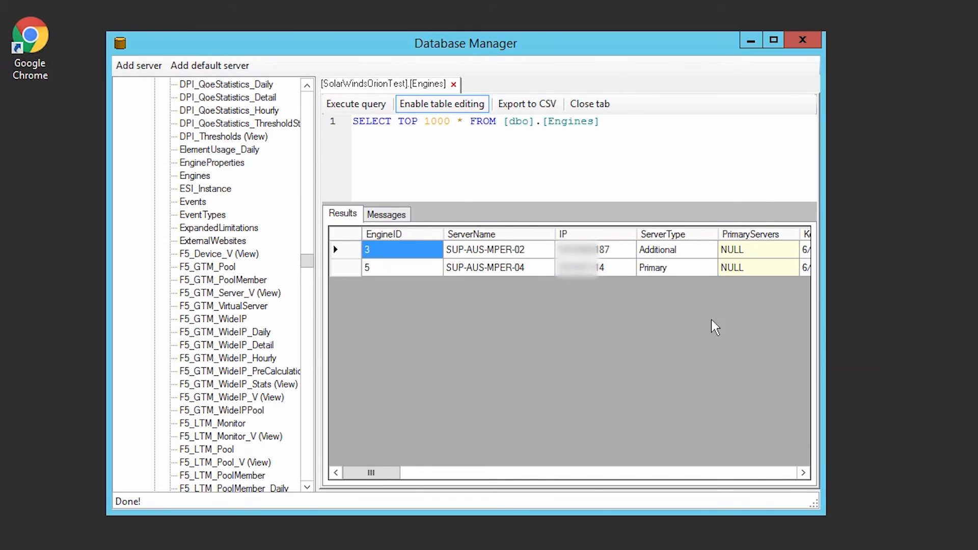
{"action": "left_click", "coordinate": [369, 105]}
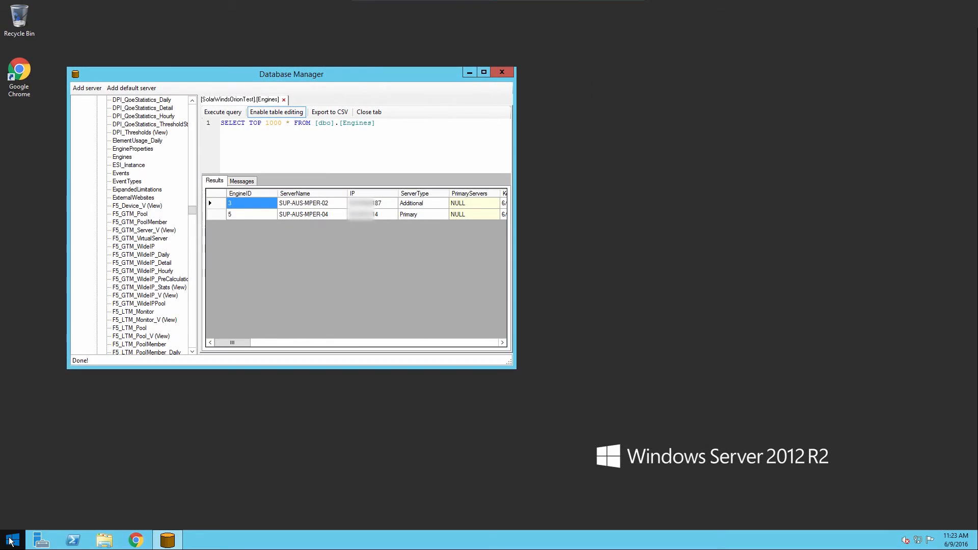
{"action": "left_click", "coordinate": [11, 540]}
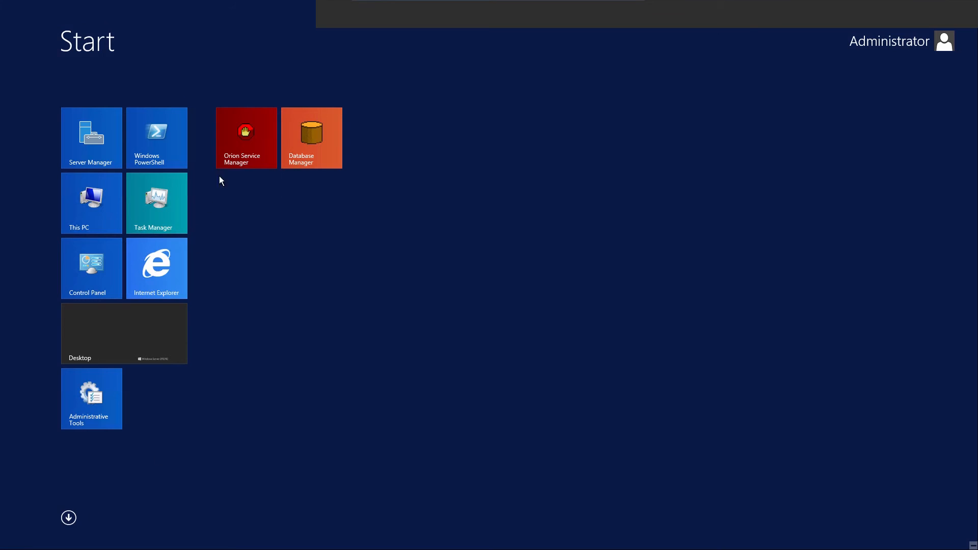
Start Everything in Orion Service Manager to bring all services and NetPerfMon back up.
{"action": "left_click", "coordinate": [231, 154]}
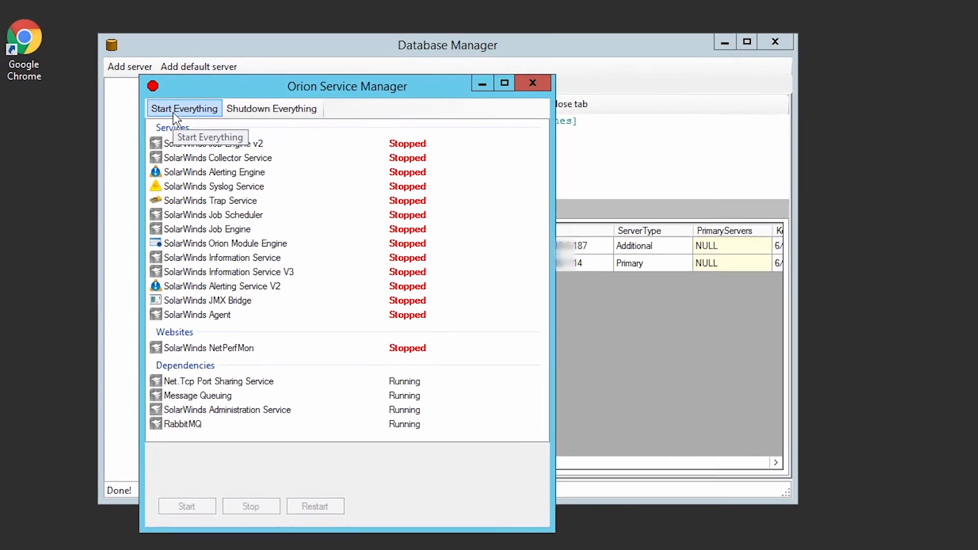
{"action": "left_click", "coordinate": [115, 117]}
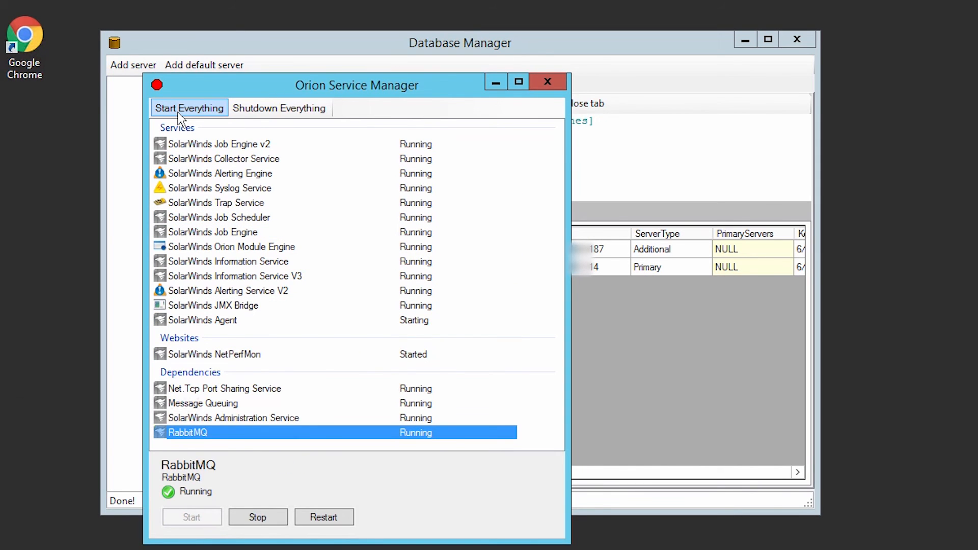
{"action": "left_click", "coordinate": [546, 82]}
{"action": "left_click_drag", "start_coordinate": [303, 261], "coordinate": [303, 120]}
Run UPDATE Nodes SET EngineID='5' WHERE EngineID='4' on SolarWindsOrionTest, then close the query tabs.
{"action": "right_click", "coordinate": [207, 359]}
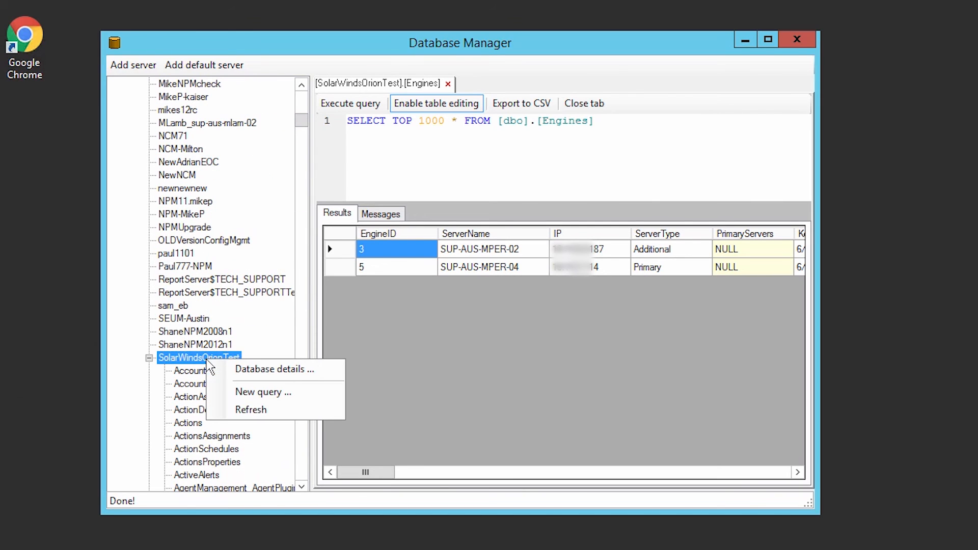
{"action": "left_click", "coordinate": [249, 391]}
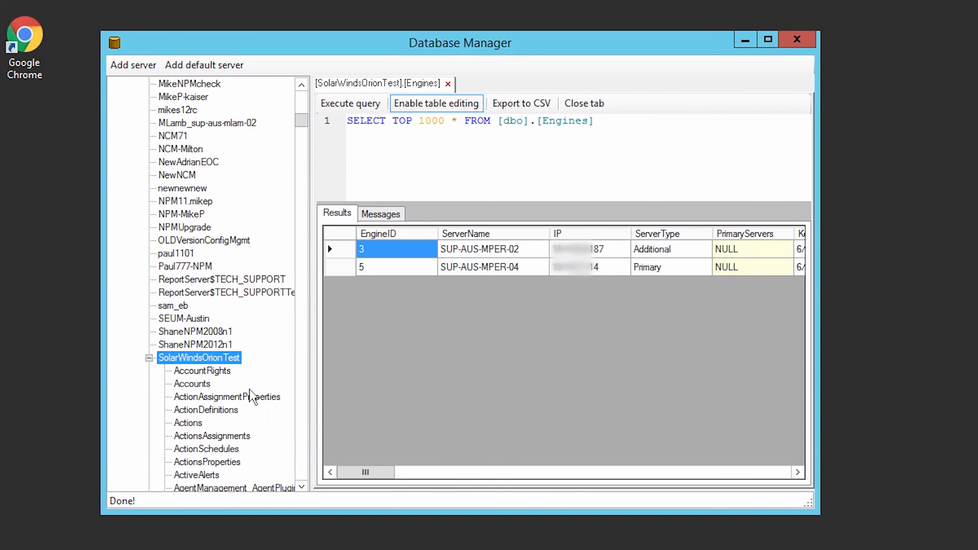
{"action": "type", "text": "UPDATE Nodes"}
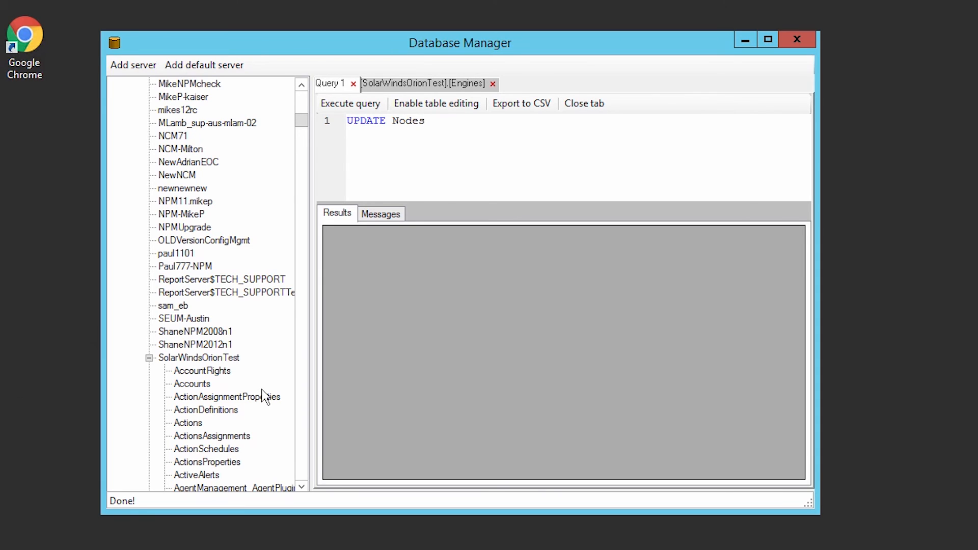
{"action": "key", "text": "Return"}
{"action": "type", "text": "SET EngineID='5'"}
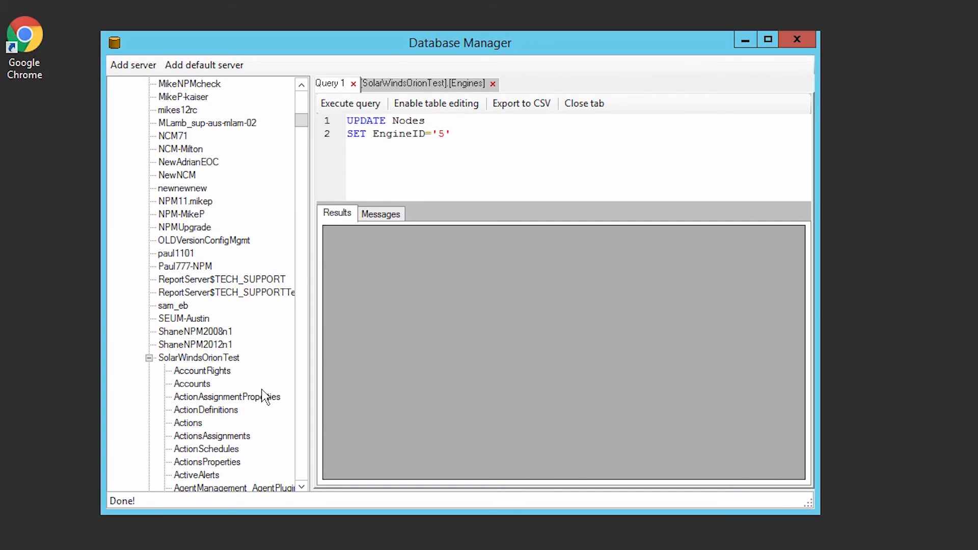
{"action": "key", "text": "Return"}
{"action": "type", "text": "WHERE EngineID='4'"}
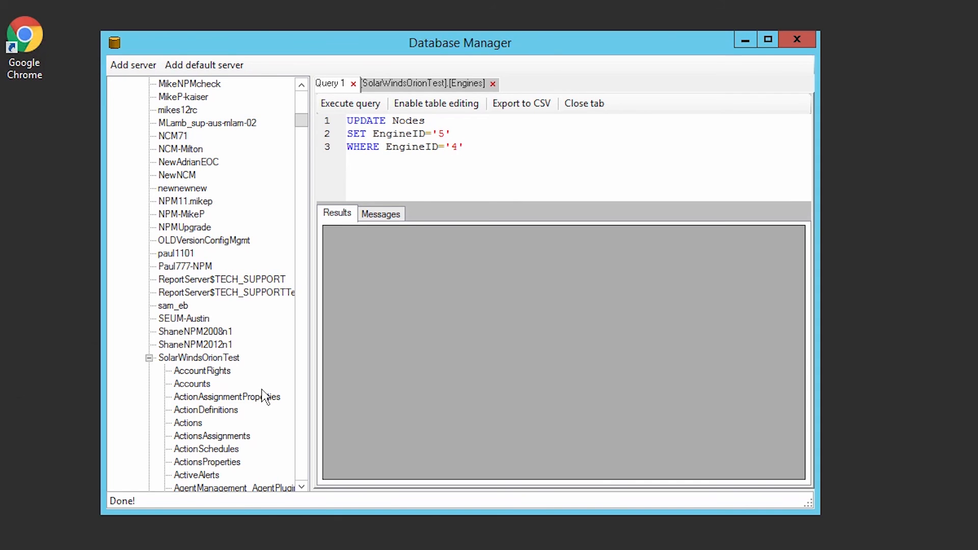
{"action": "left_click", "coordinate": [340, 103]}
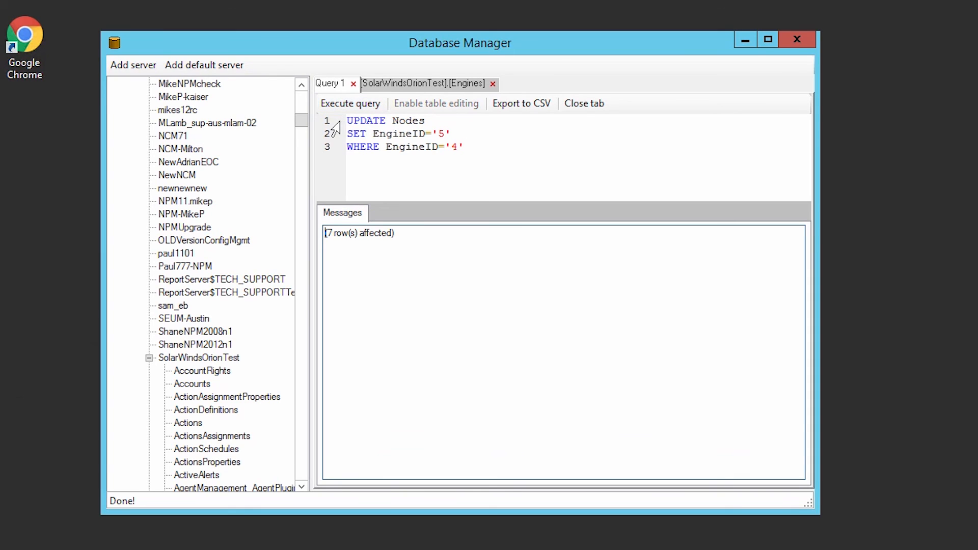
{"action": "left_click", "coordinate": [353, 83]}
{"action": "left_click", "coordinate": [450, 83]}
Close Database Manager and show Manage Nodes grouped by Polling Engine, listing the engine's 7 nodes.
{"action": "left_click", "coordinate": [792, 37]}
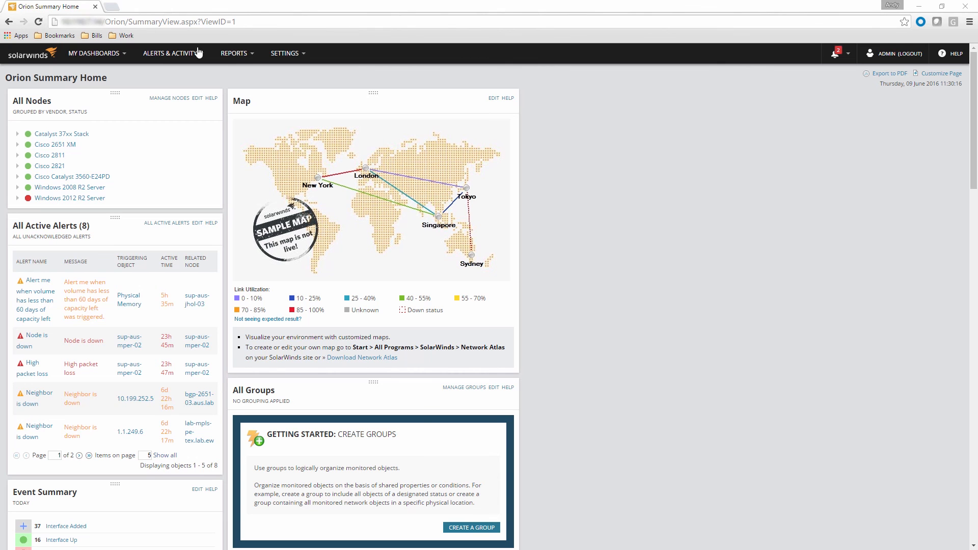
{"action": "mouse_move", "coordinate": [274, 53]}
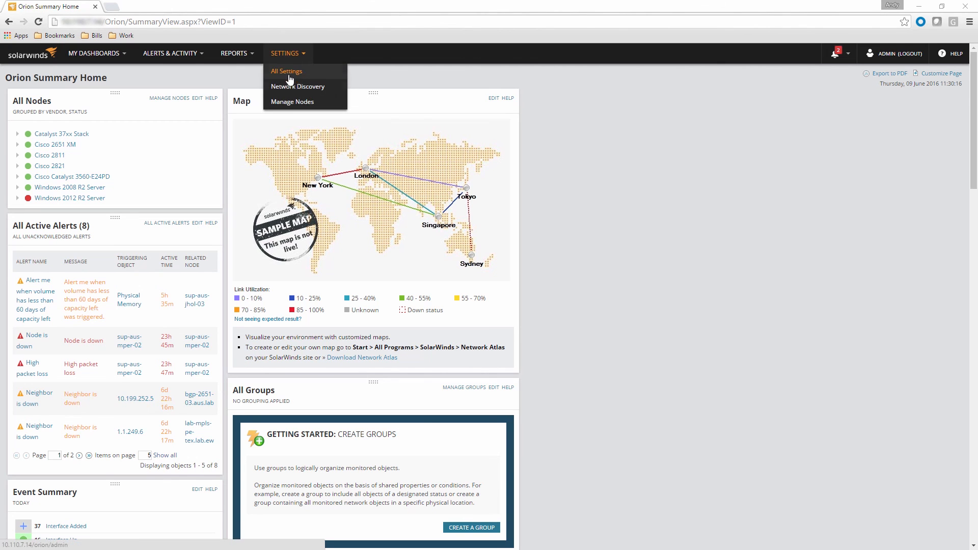
{"action": "left_click", "coordinate": [290, 100]}
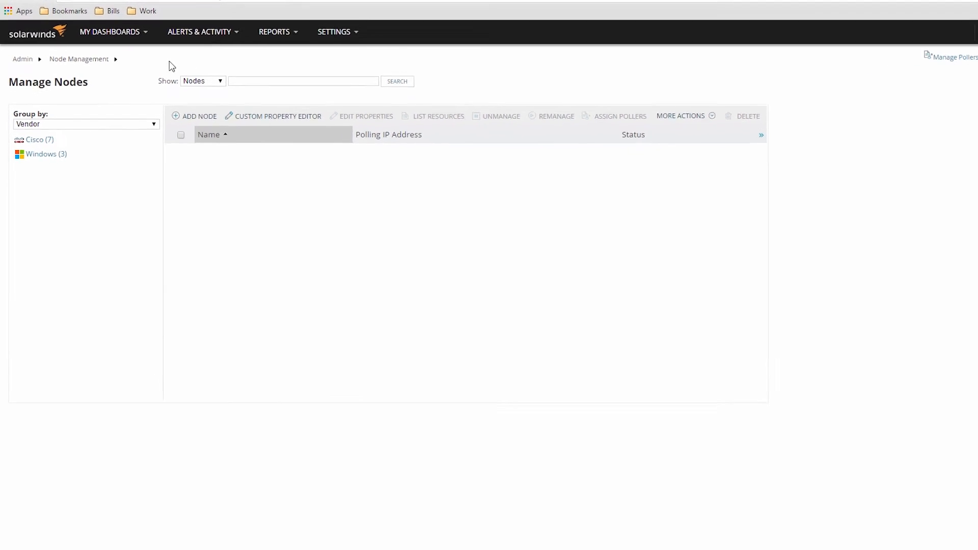
{"action": "left_click", "coordinate": [178, 117]}
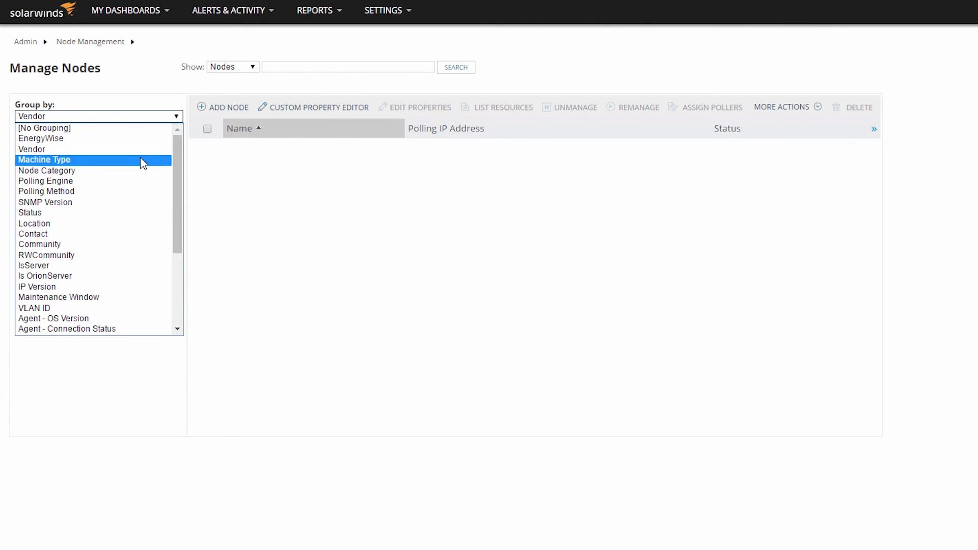
{"action": "left_click", "coordinate": [135, 181]}
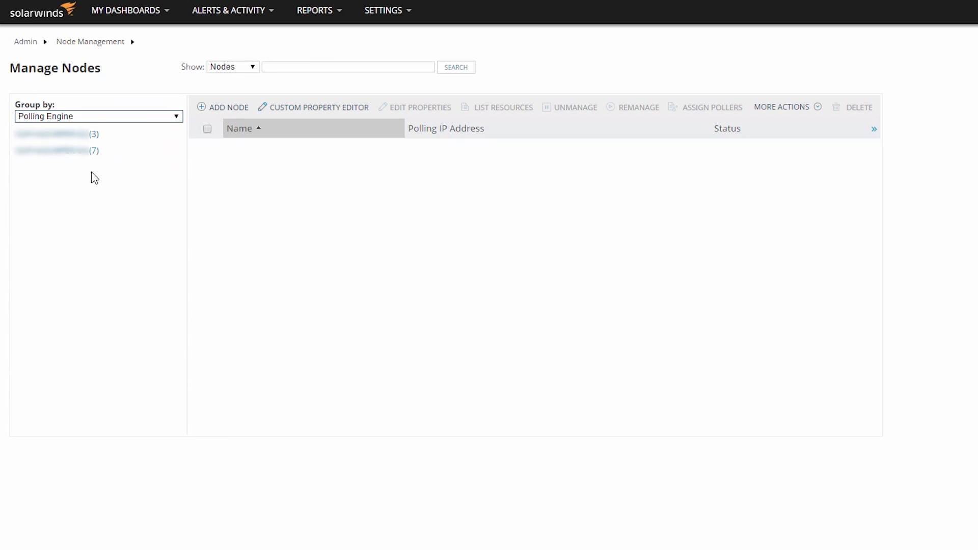
{"action": "left_click", "coordinate": [69, 156]}
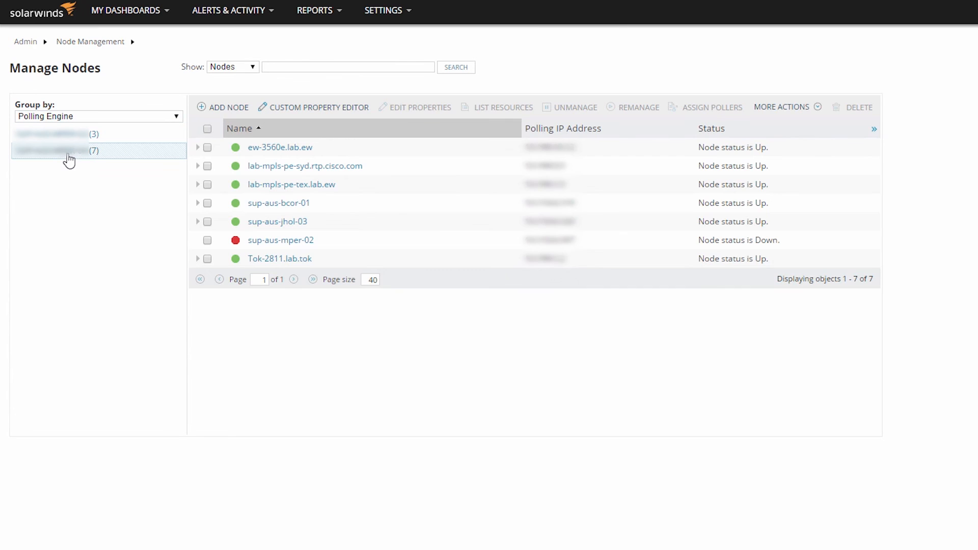